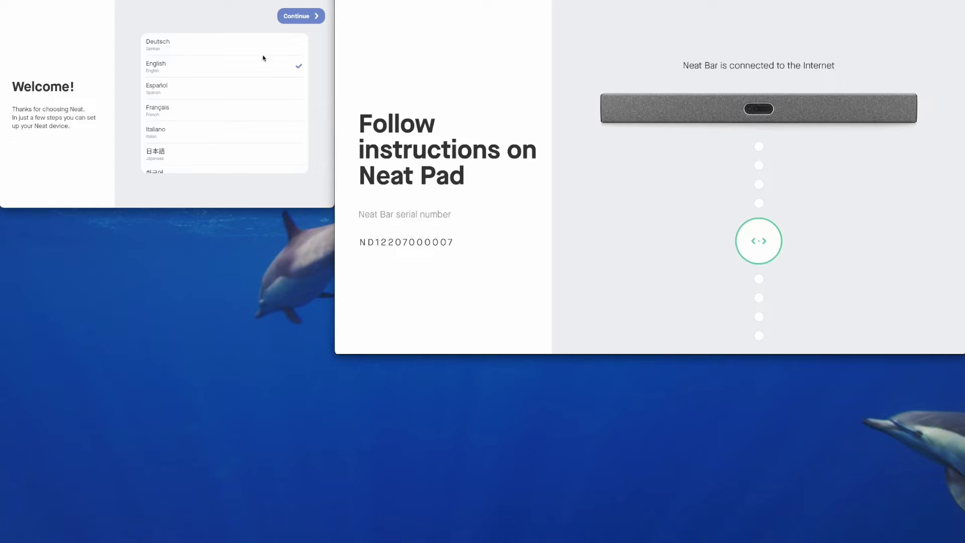
- Confirm English as the setup language and choose the Neat Bar Pro setup
left_click(304, 18)
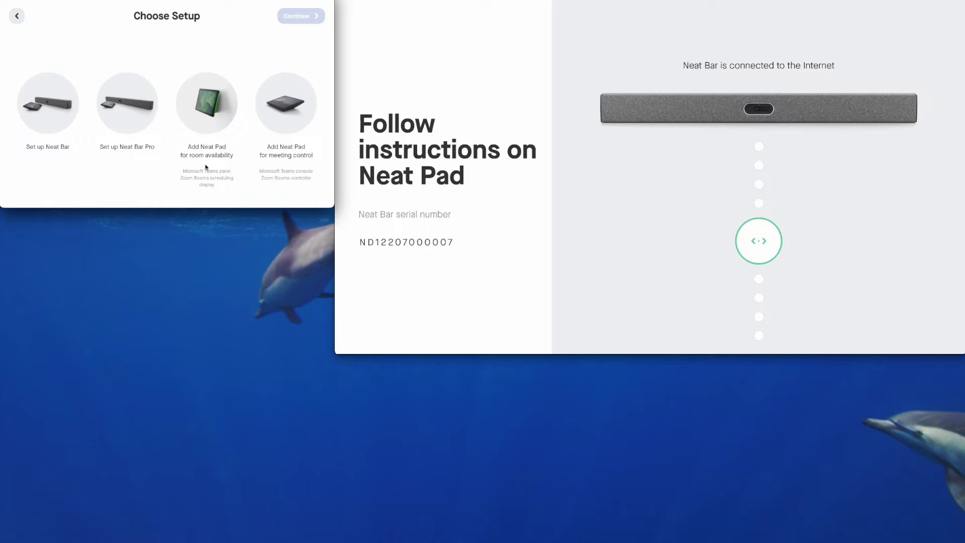
left_click(130, 103)
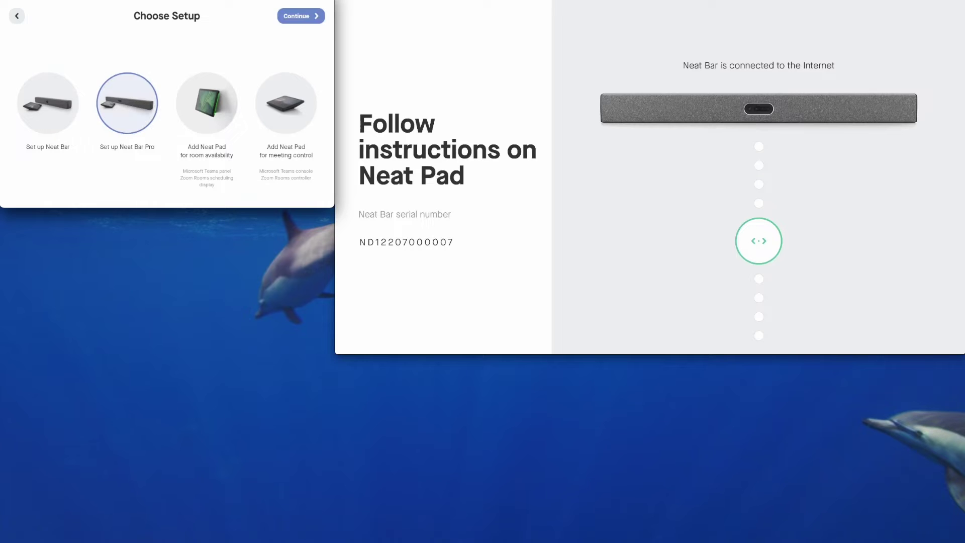
left_click(297, 17)
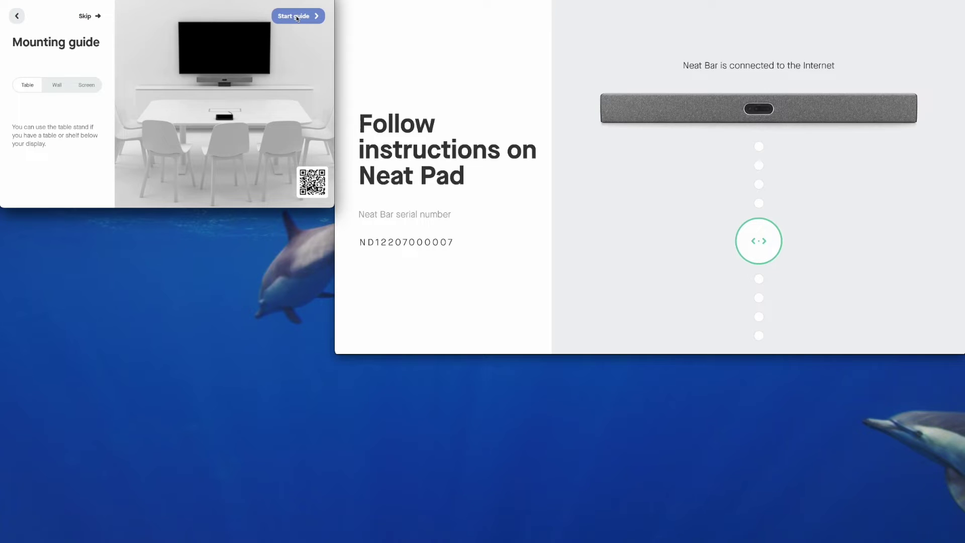
- Preview the Screen, Wall and Table placements, settling on Screen mounting below the TV
left_click(87, 84)
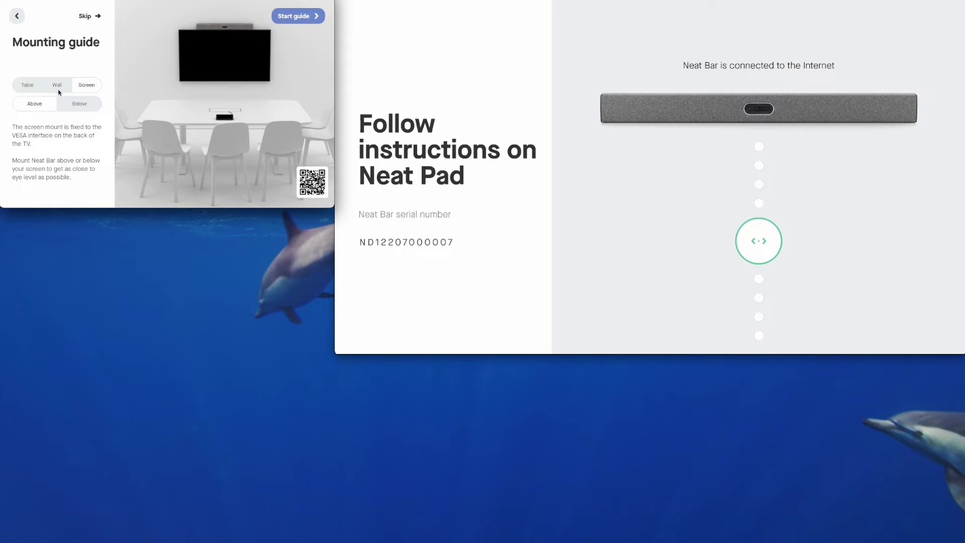
left_click(58, 90)
left_click(29, 86)
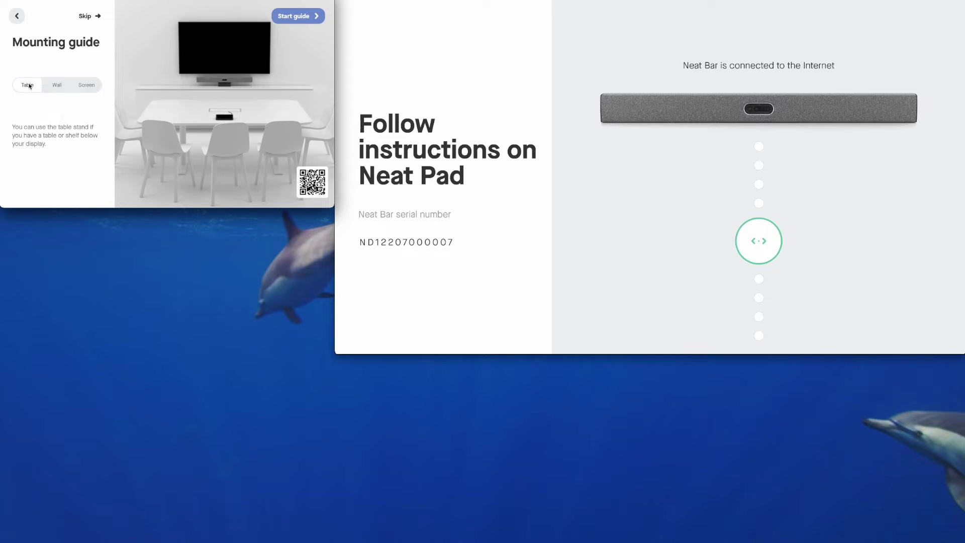
left_click(86, 87)
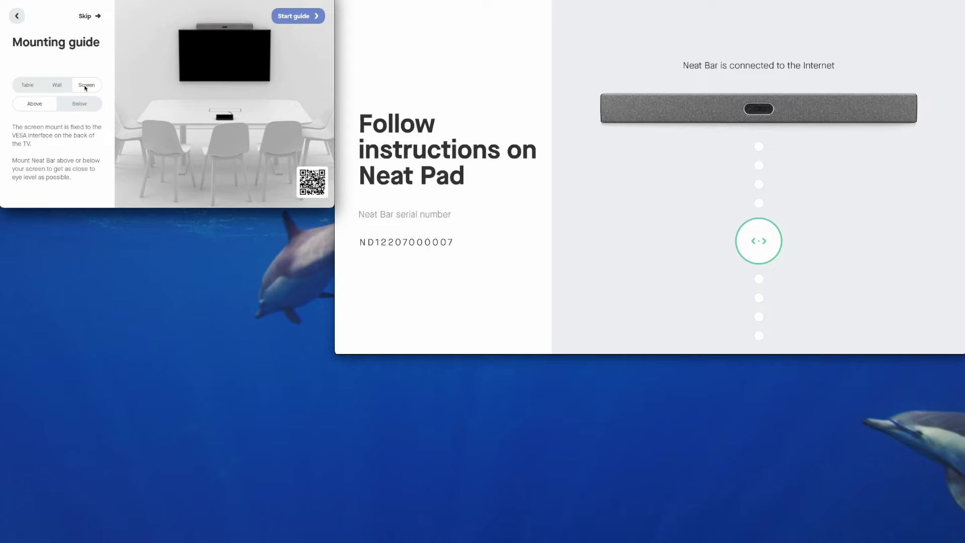
left_click(81, 105)
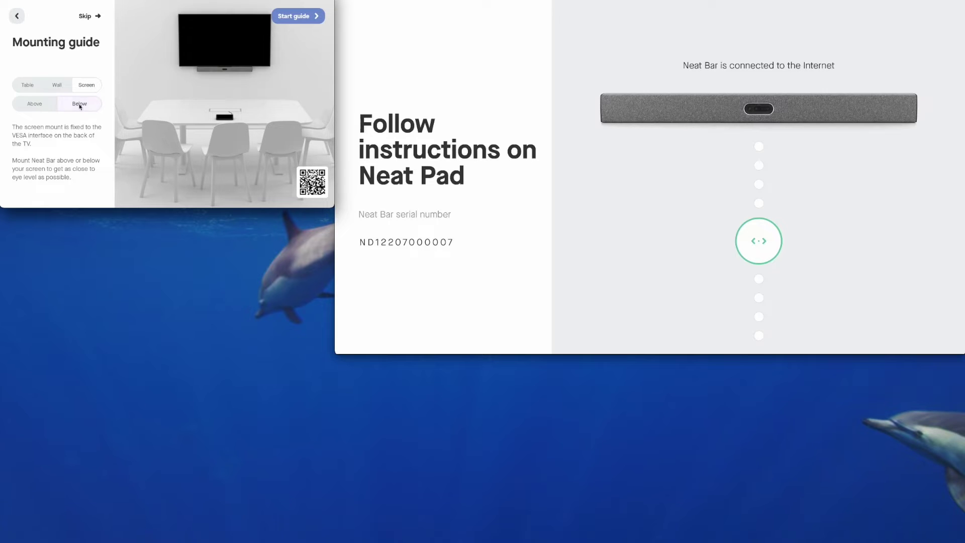
- Start the mounting guide, advance one step, then skip the remaining instructions
left_click(294, 16)
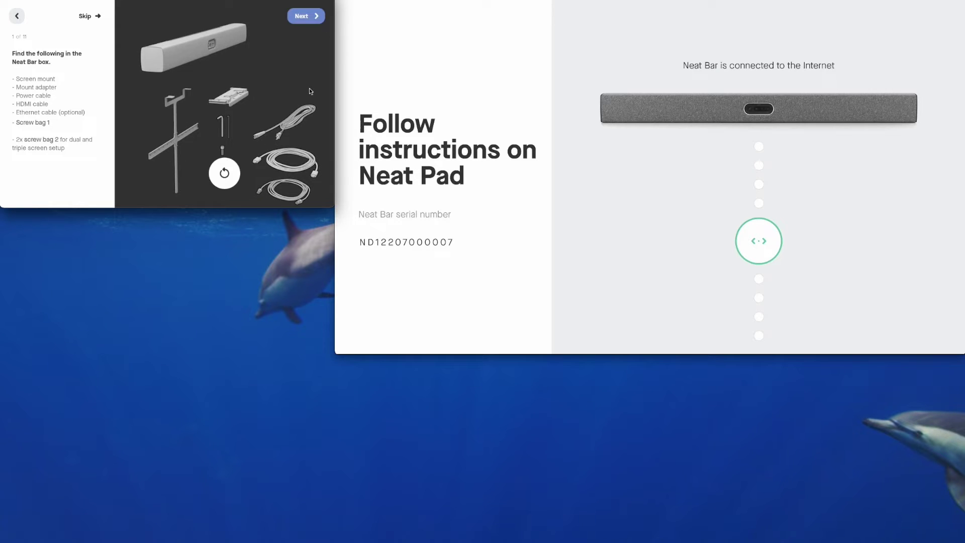
left_click(306, 16)
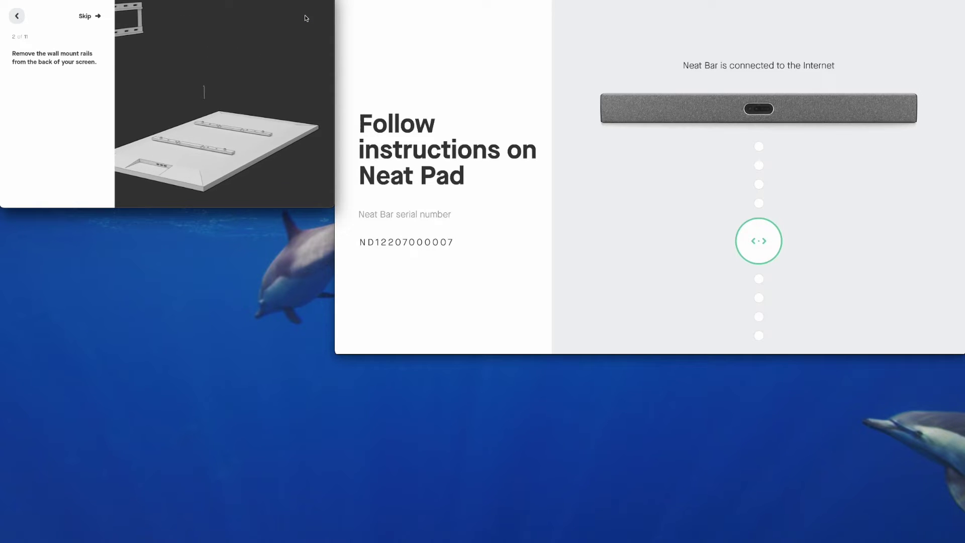
left_click(84, 16)
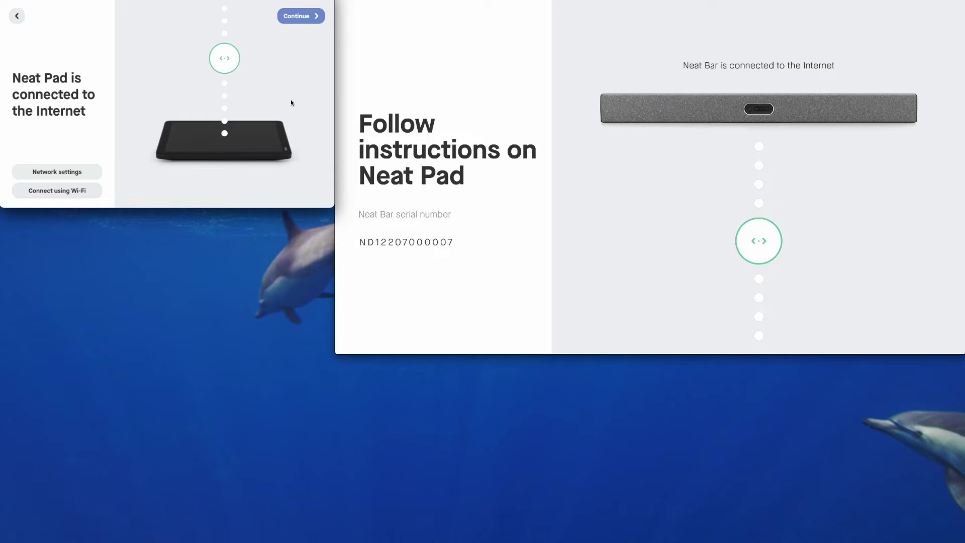
- Move past the Internet page, set the time zone to Sydney and accept the shown time
left_click(307, 17)
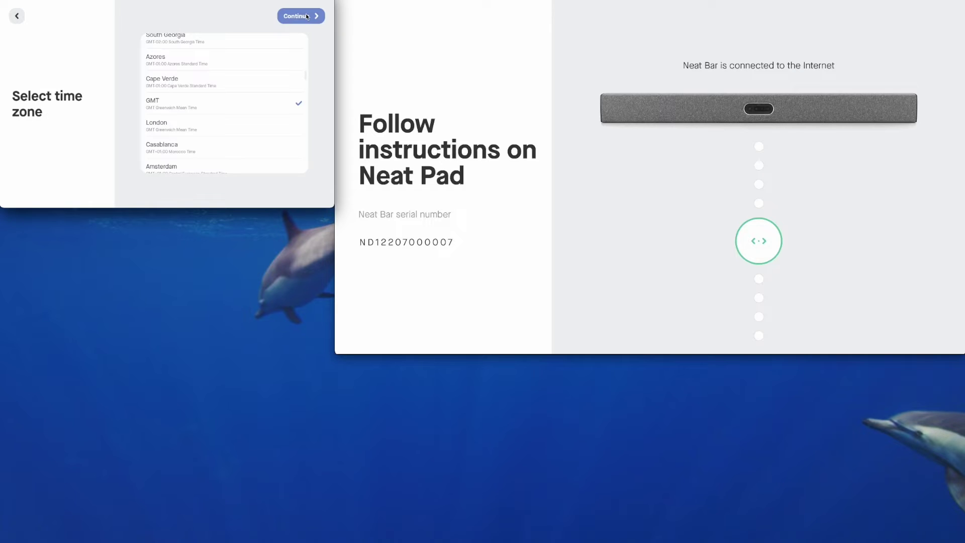
scroll(275, 127, "down", 15)
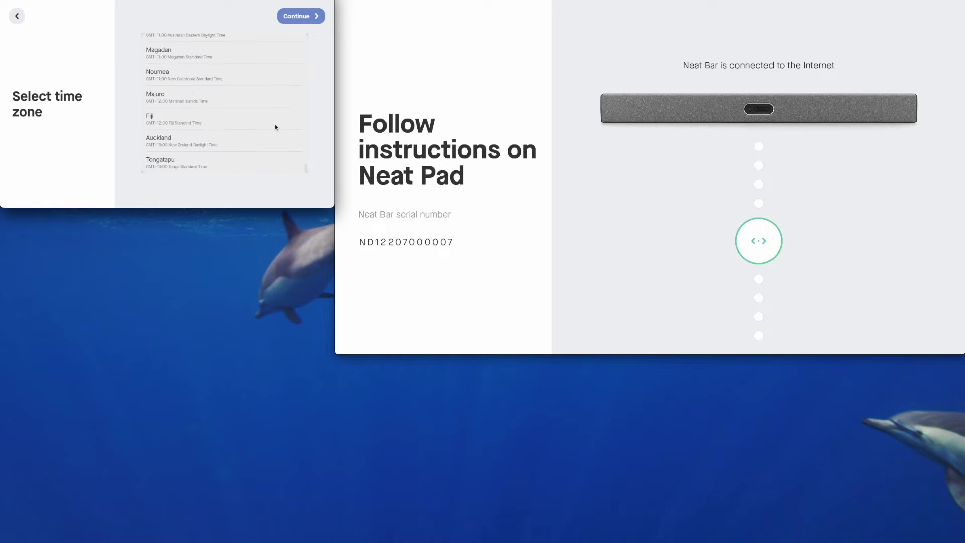
scroll(276, 127, "up", 3)
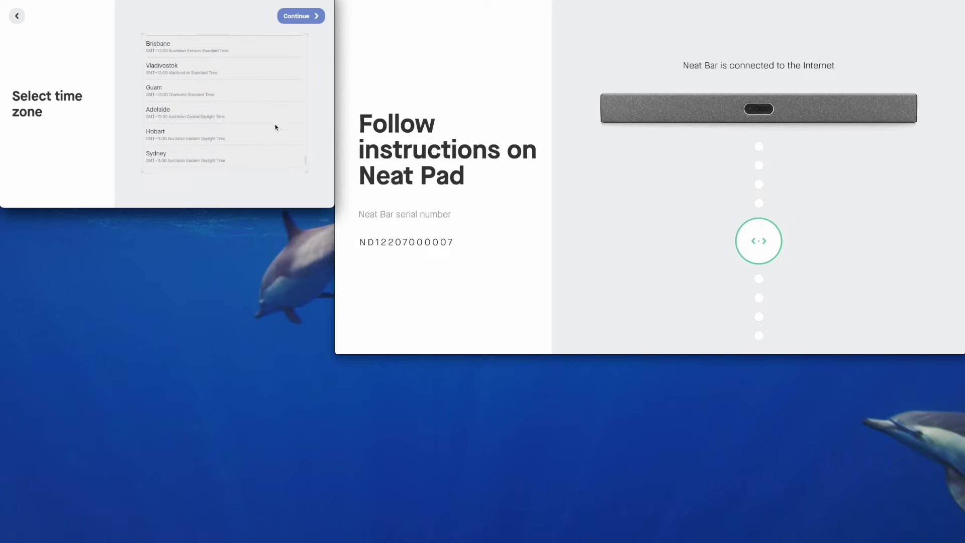
scroll(274, 116, "up", 5)
scroll(259, 91, "up", 2)
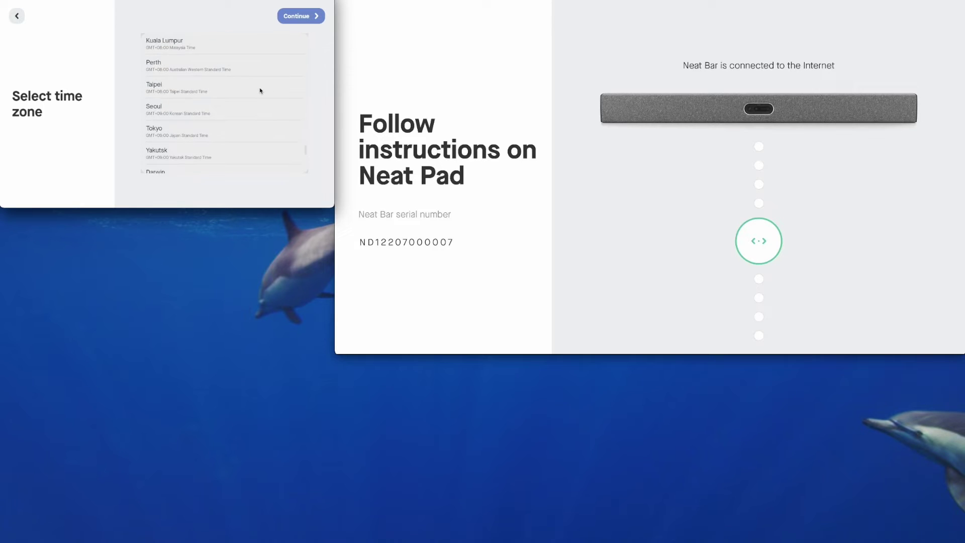
scroll(261, 92, "down", 2)
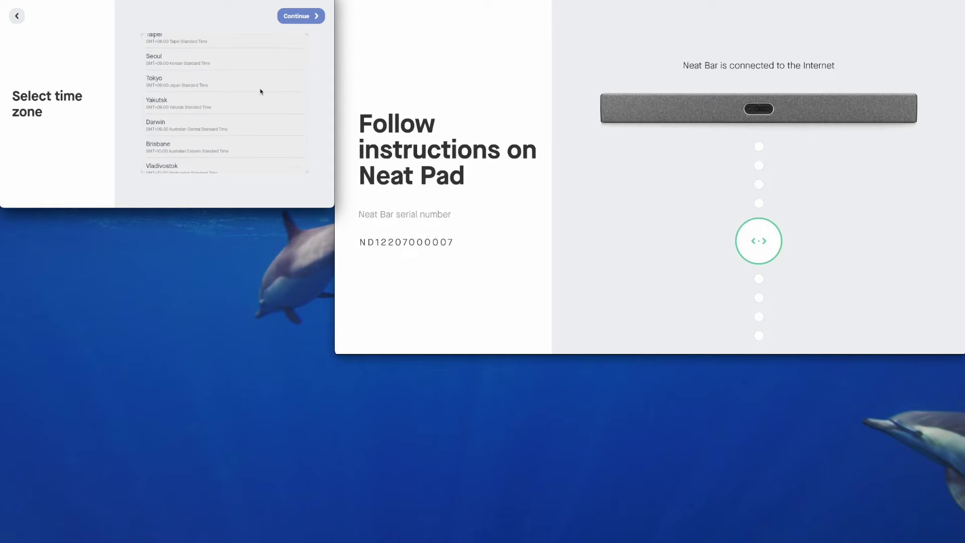
scroll(261, 92, "down", 7)
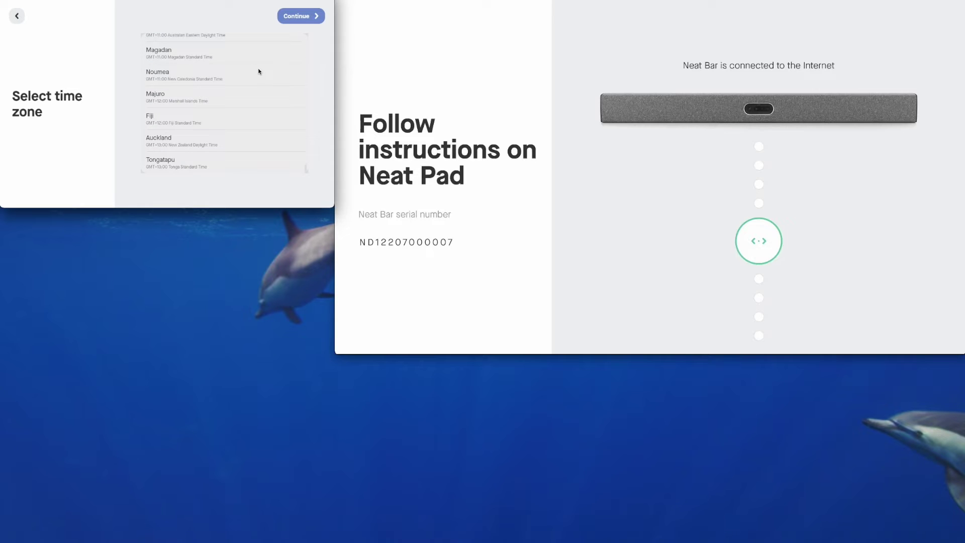
scroll(260, 72, "up", 2)
left_click(254, 80)
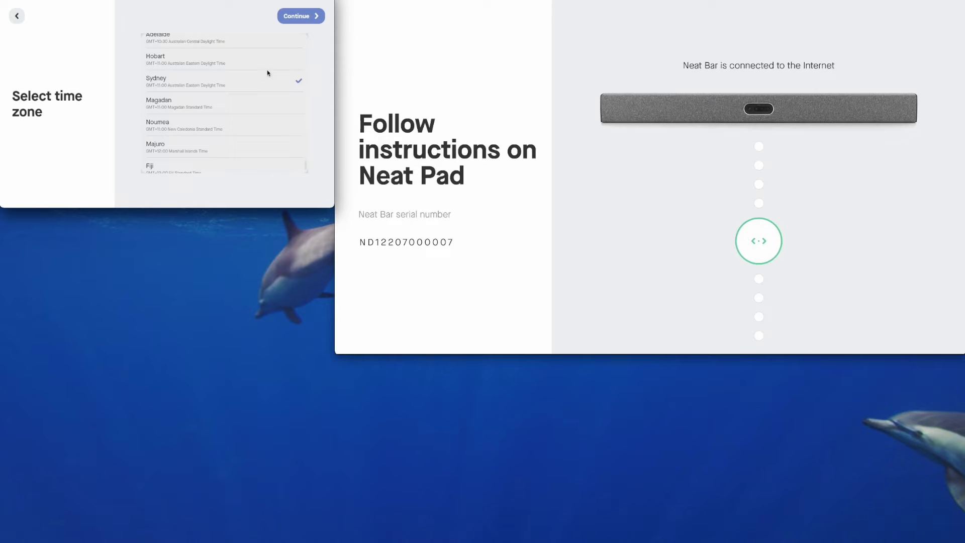
left_click(300, 19)
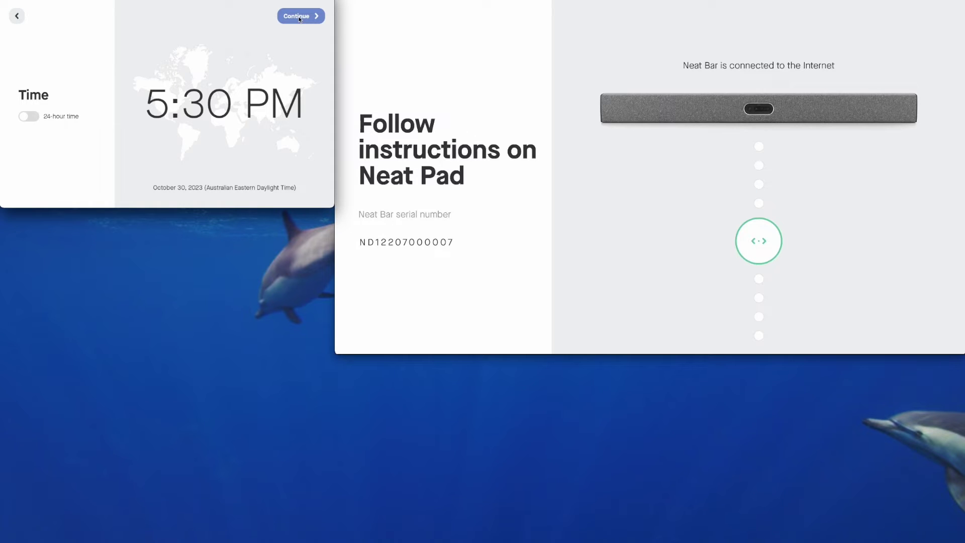
left_click(299, 19)
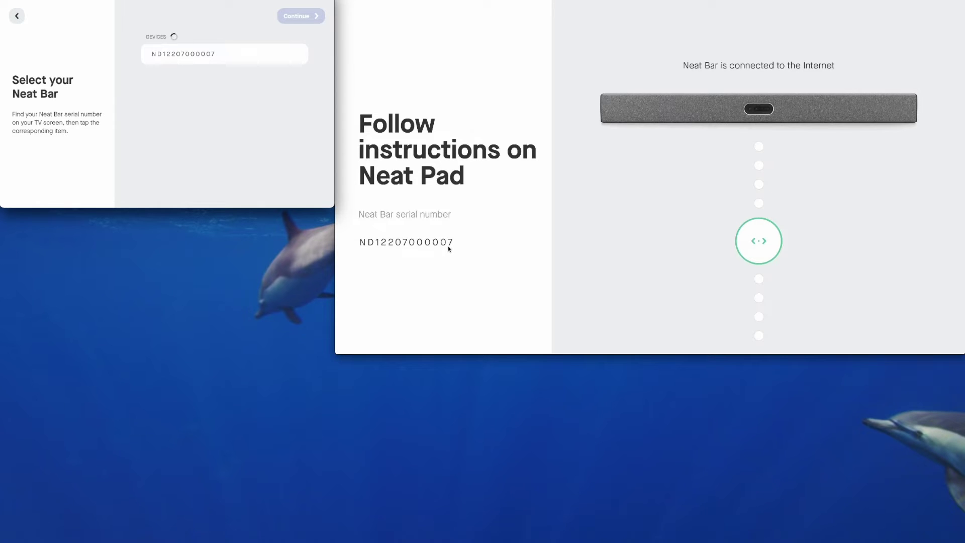
left_click(224, 56)
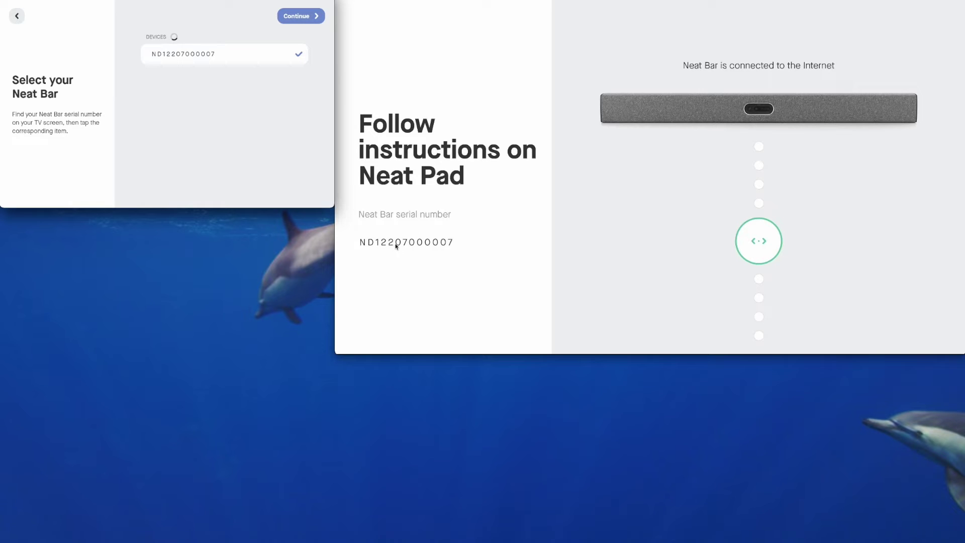
left_click(301, 18)
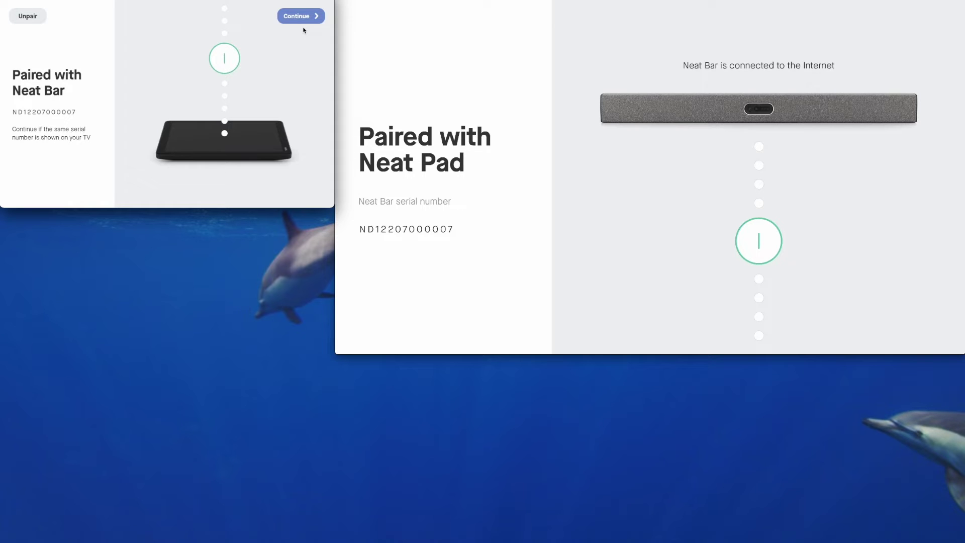
left_click(302, 16)
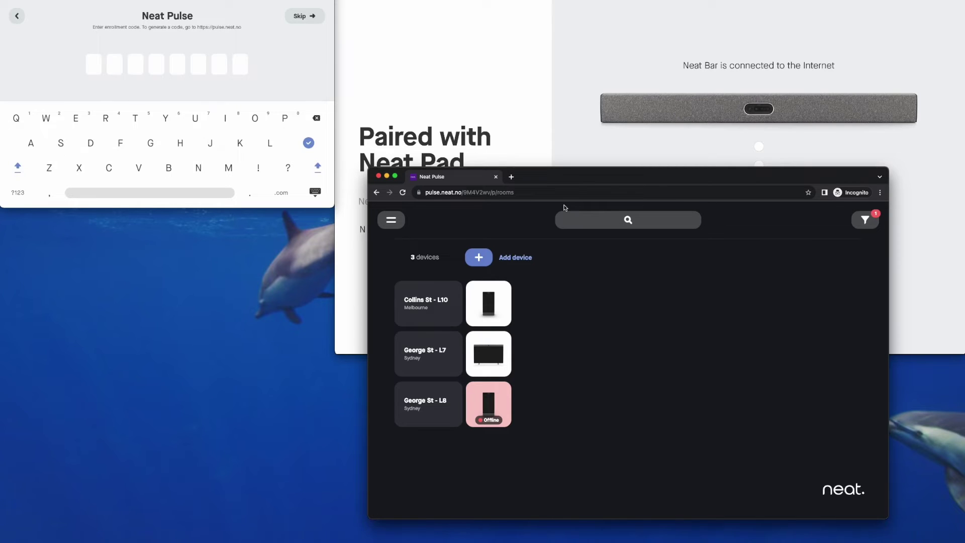
- Create a new Neat Pulse room named 'Neat Bar Pro Test Room'
left_click(515, 258)
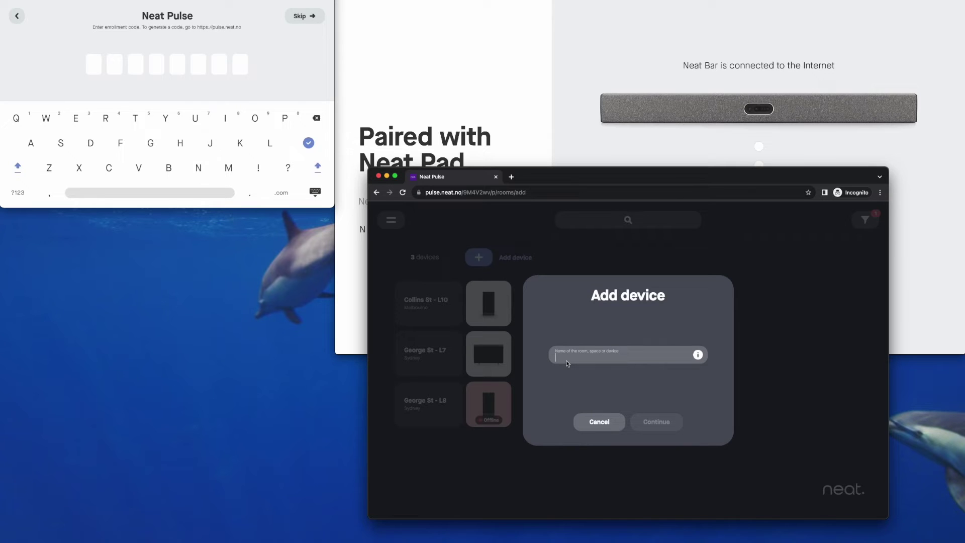
type("Neat Bar Pro")
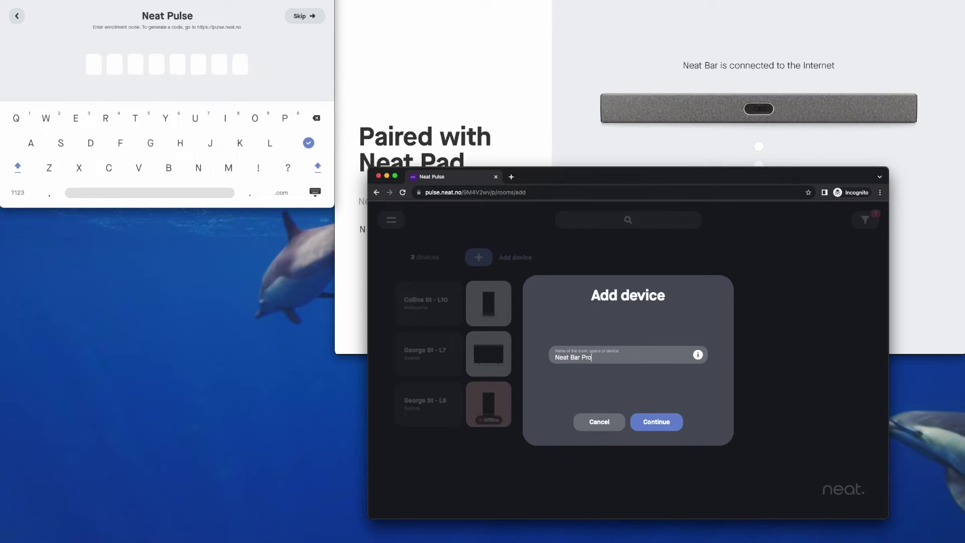
type(" Test Room")
left_click(655, 423)
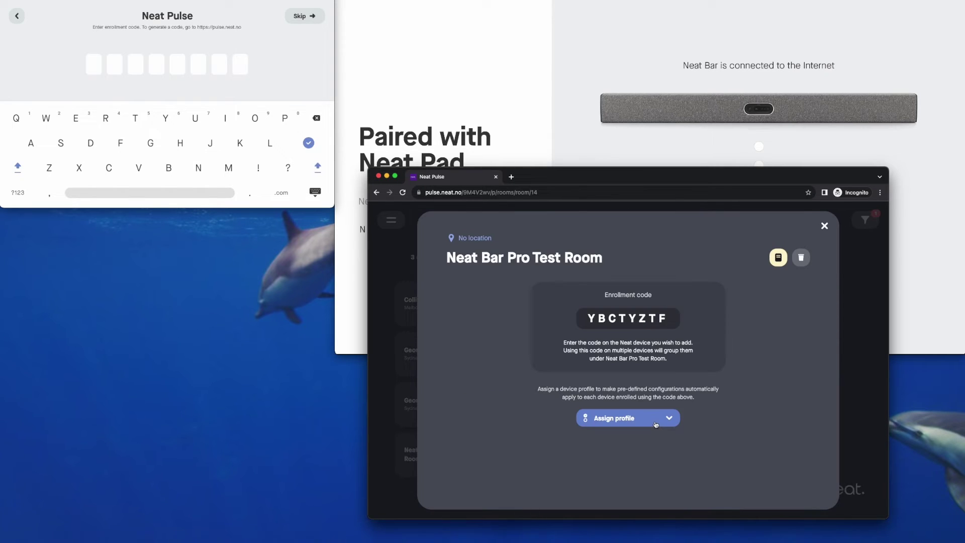
- Assign the Neat Prod Profile - AU profile, set location to Sydney, and copy the enrollment code
left_click(654, 422)
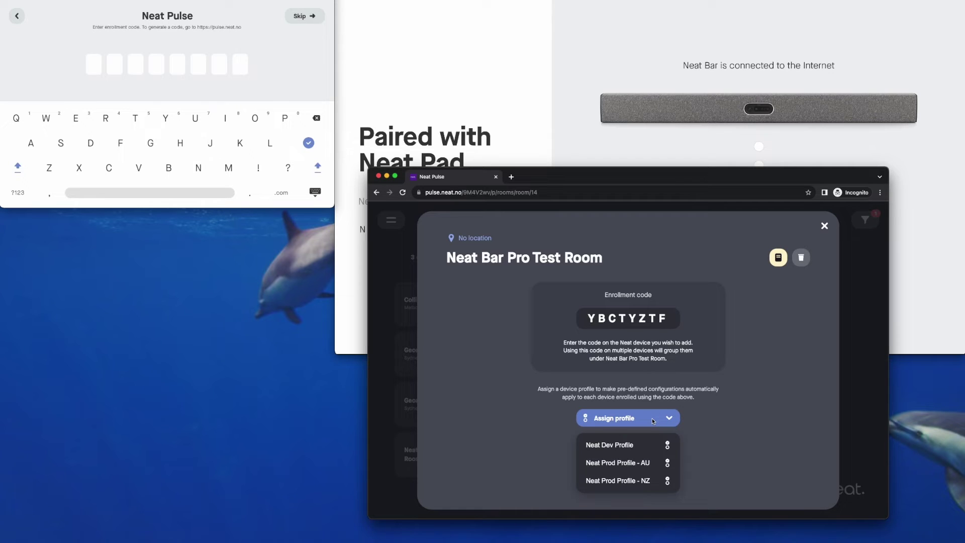
left_click(623, 463)
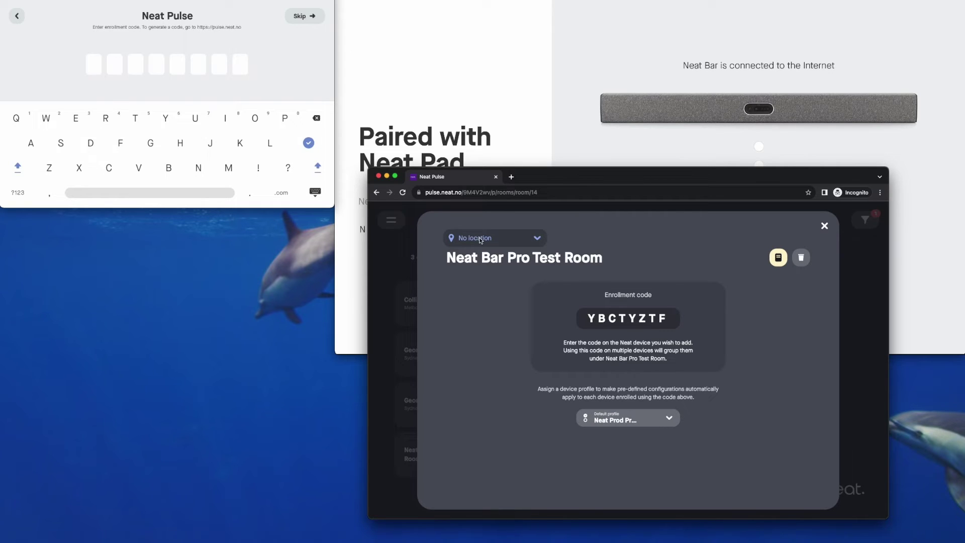
left_click(478, 238)
left_click(482, 298)
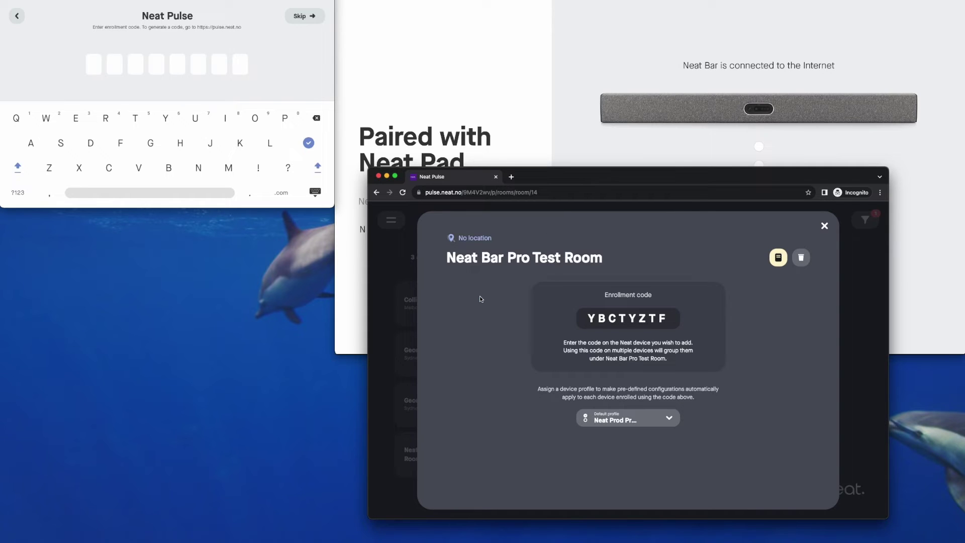
left_click(629, 318)
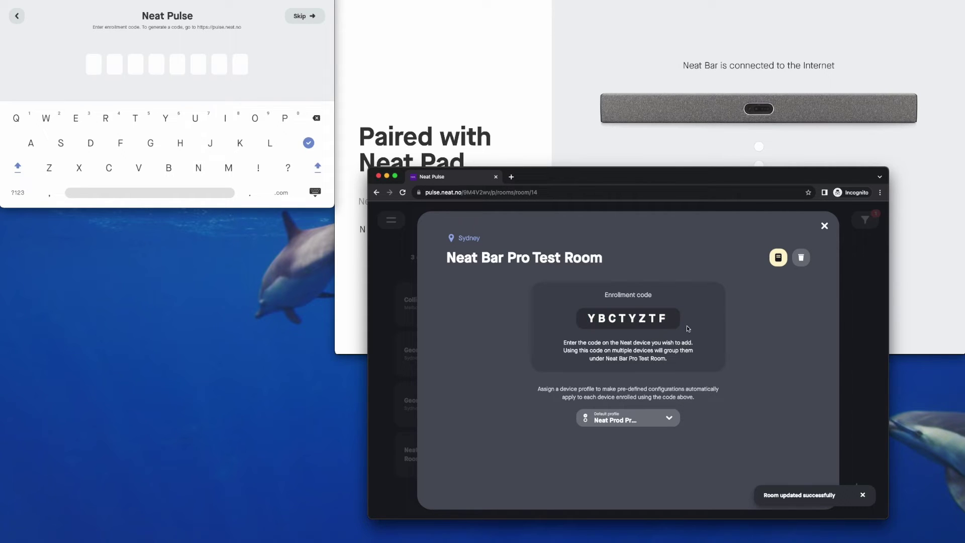
left_click(96, 68)
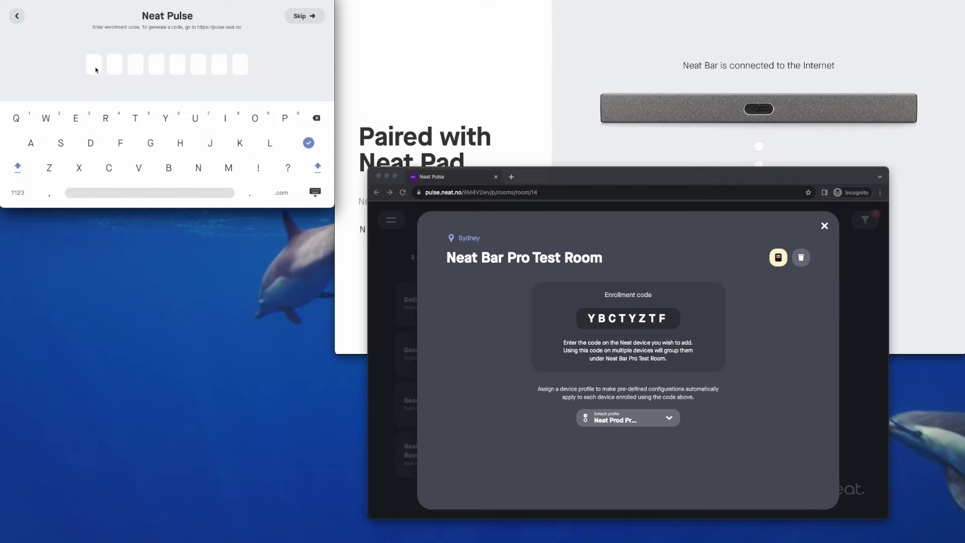
- Enter the copied enrollment code on the Neat Pad and close the Pulse room details
type("ybctyztf")
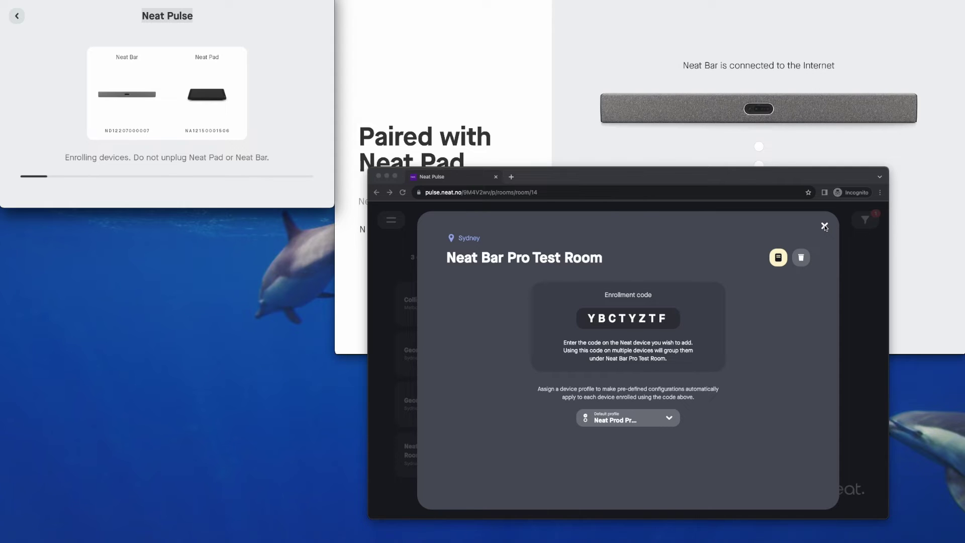
left_click(824, 227)
left_click(825, 227)
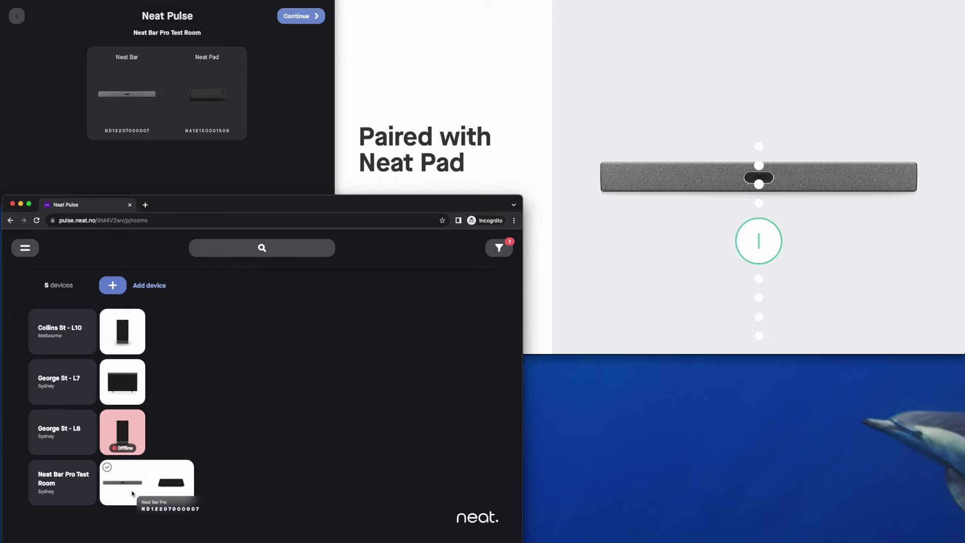
- Review the Neat Bar Pro Test Room devices, change the title's last letter to 'm', then hide the browser
left_click(171, 495)
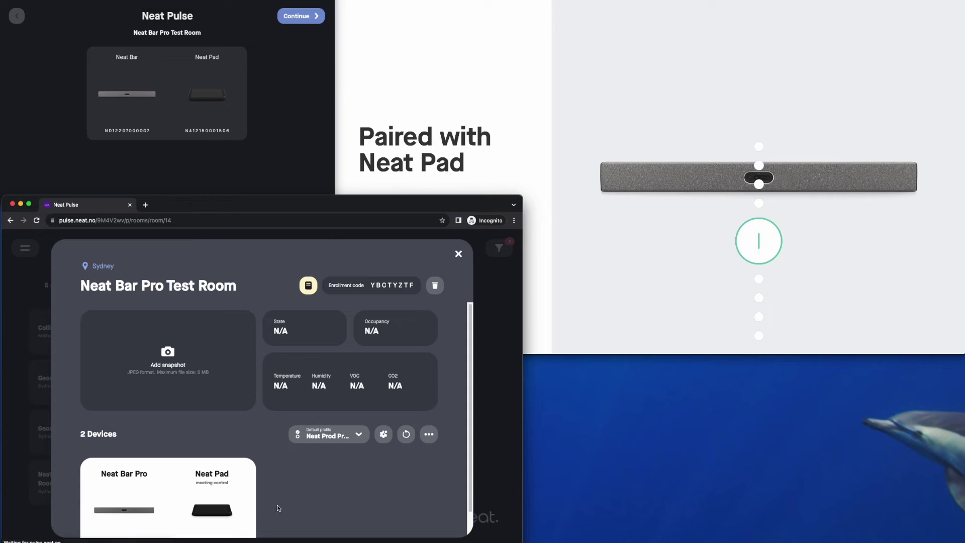
scroll(266, 503, "down", 1)
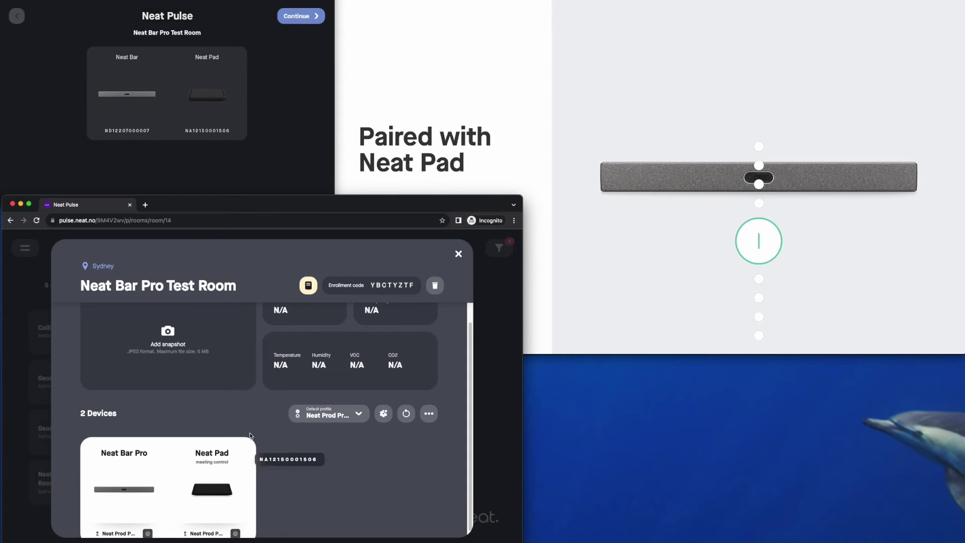
left_click(238, 288)
key("BackSpace")
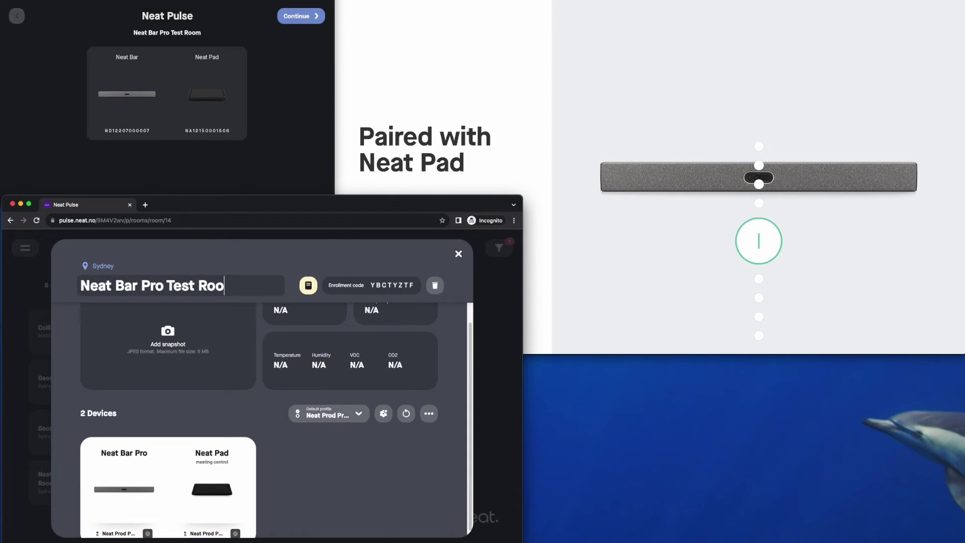
type("m")
left_click(458, 254)
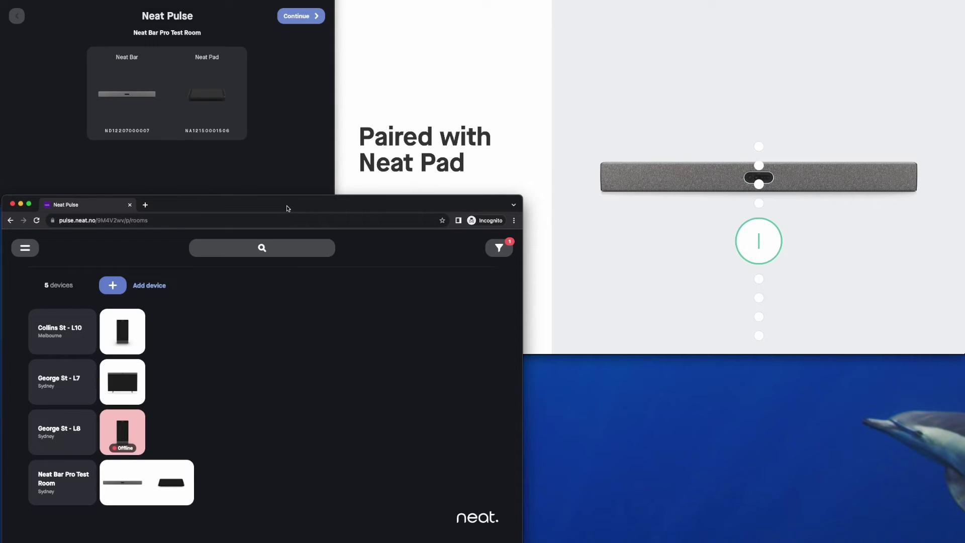
left_click_drag(282, 201, 312, 222)
key("super+w")
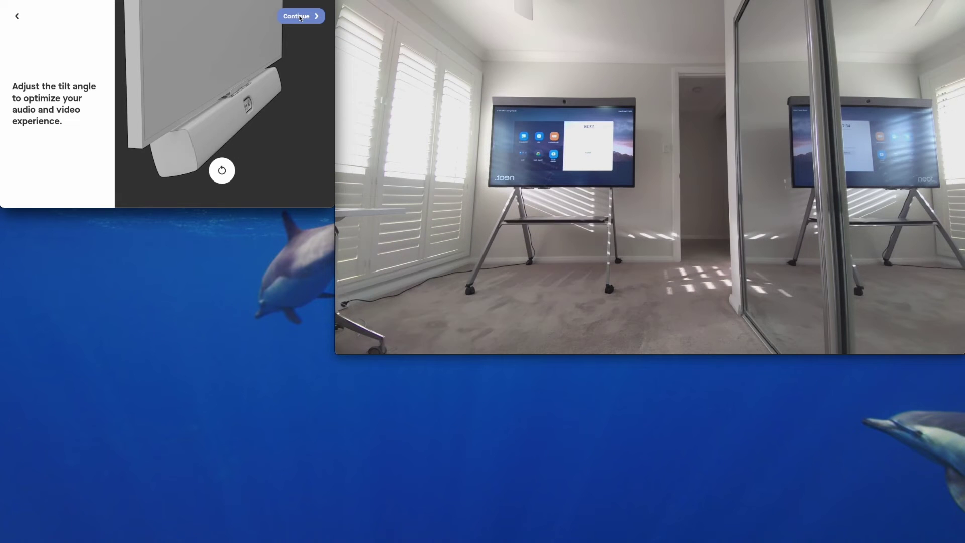
- Pass the tilt-angle step and start installing Microsoft Teams as the meeting platform
left_click(300, 17)
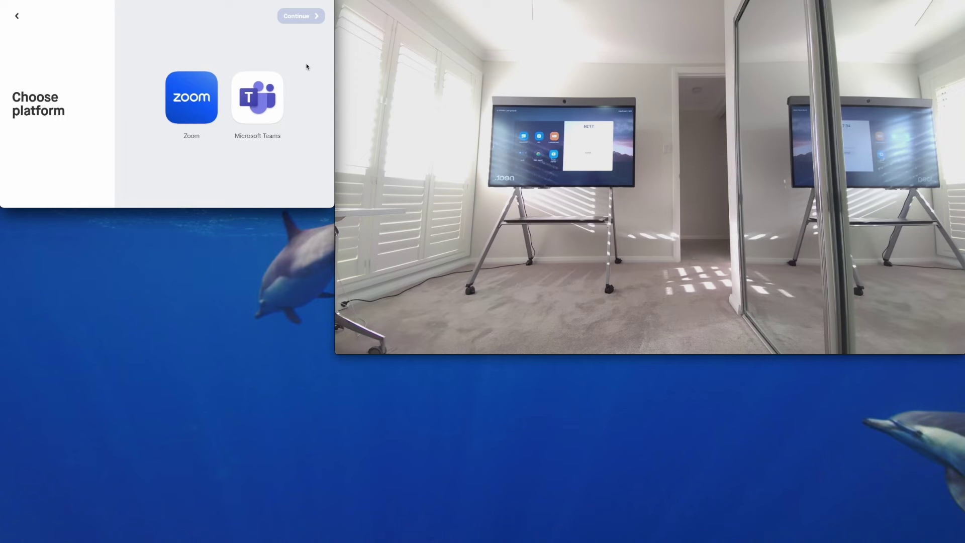
left_click(252, 116)
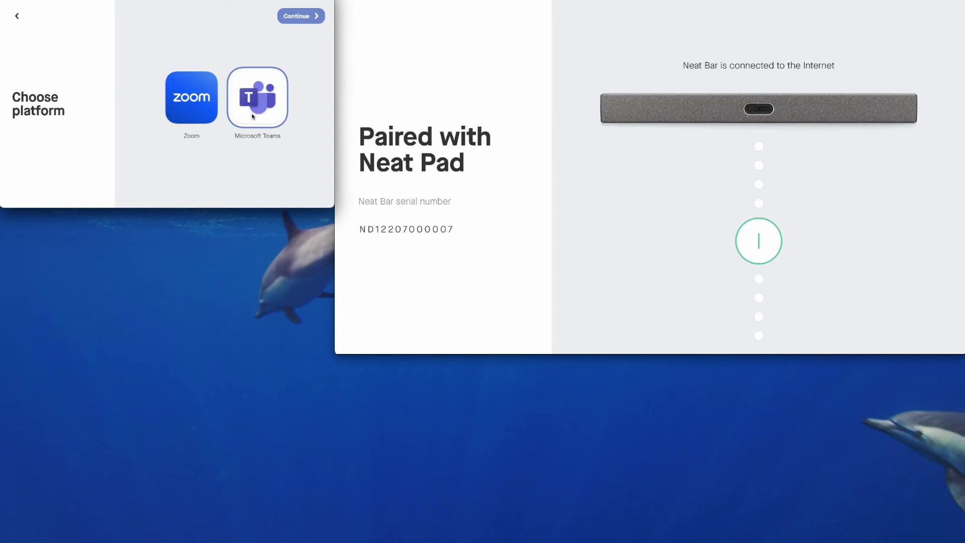
left_click(302, 16)
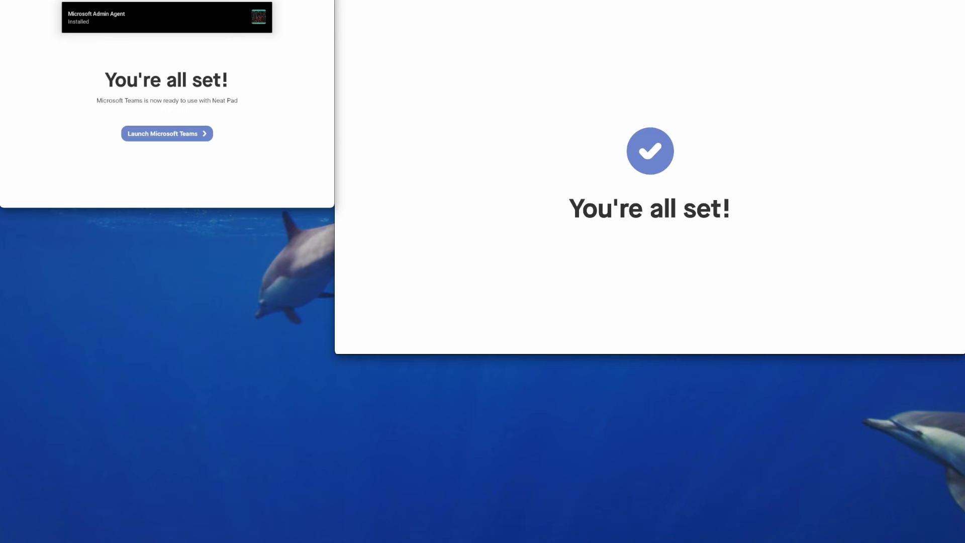
- Launch Microsoft Teams from the You're all set! screen
left_click(164, 134)
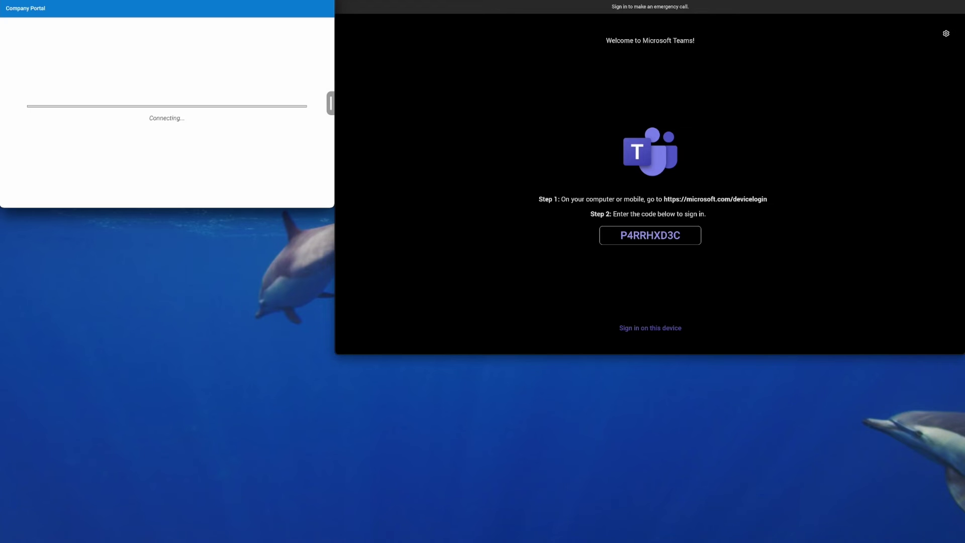
- Load microsoft.com/devicelogin in the incognito window and enter the Teams device sign-in code
left_click_drag(435, 540, 279, 208)
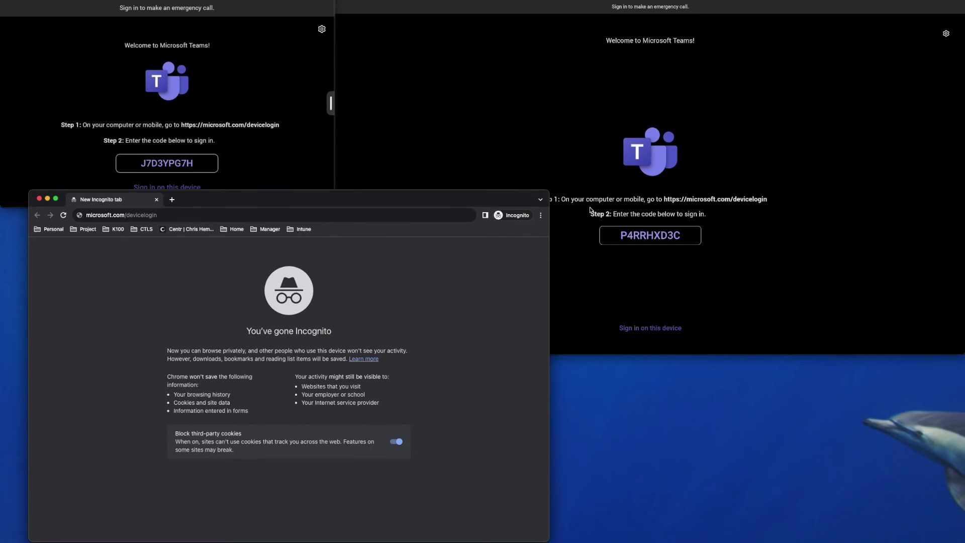
left_click(253, 214)
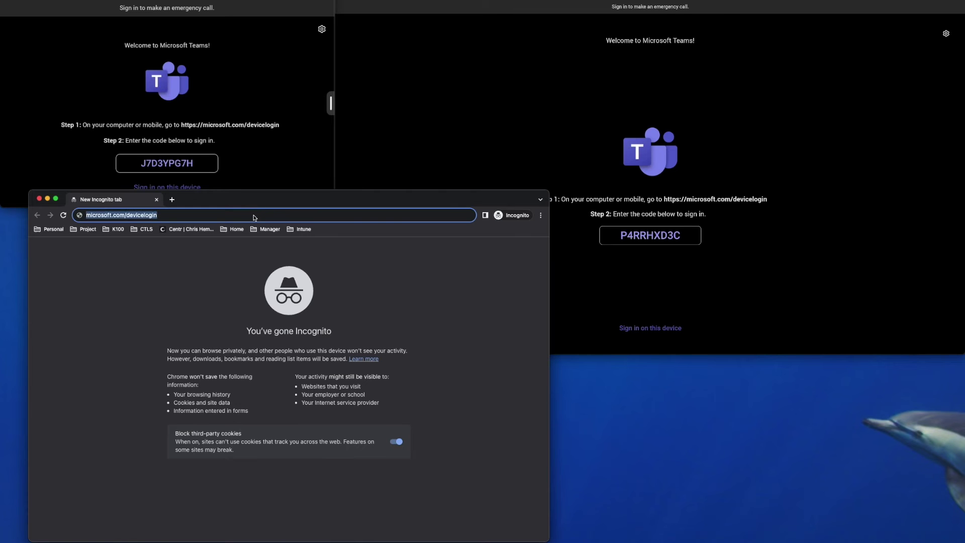
key("Return")
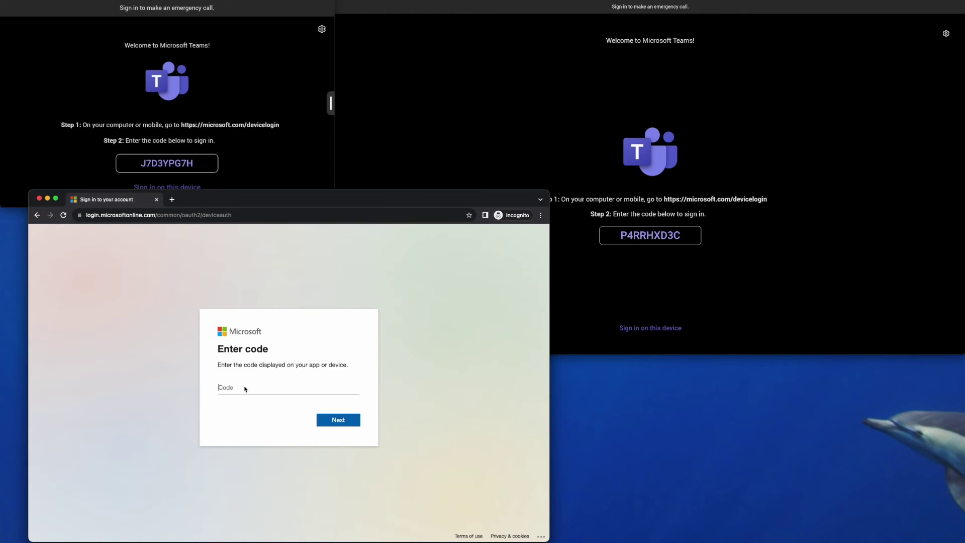
type("p4rrhxd3")
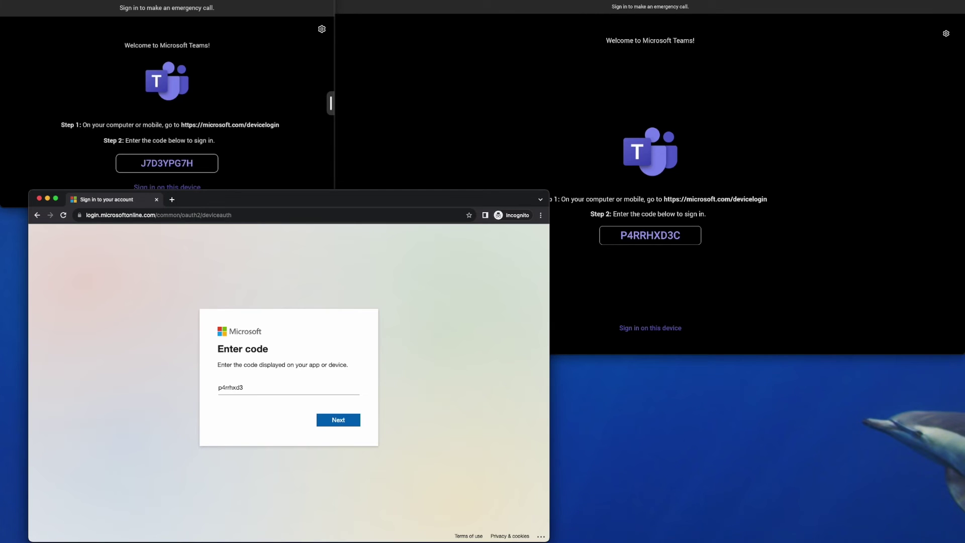
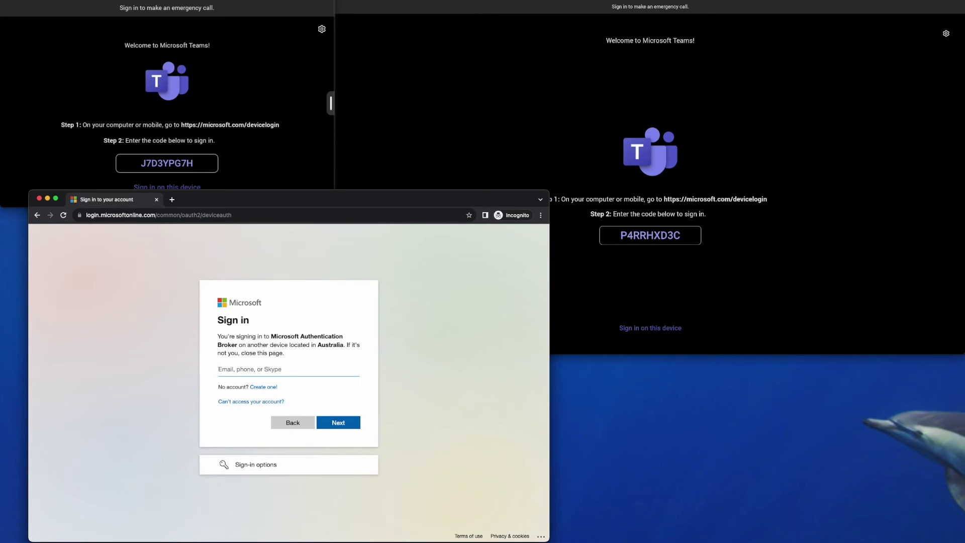
key("super+Tab")
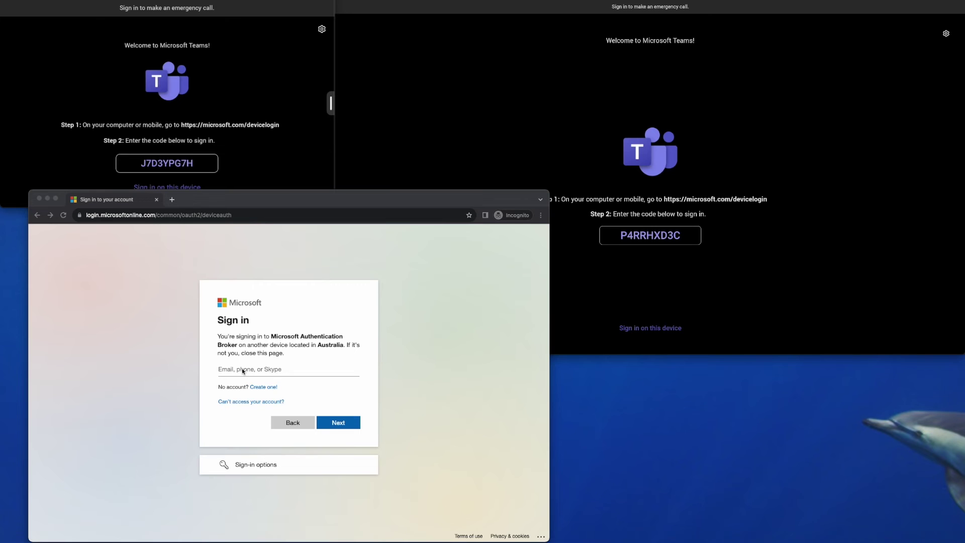
- Select the Email, phone, or Skype field to enter the resource account's email address
left_click(242, 368)
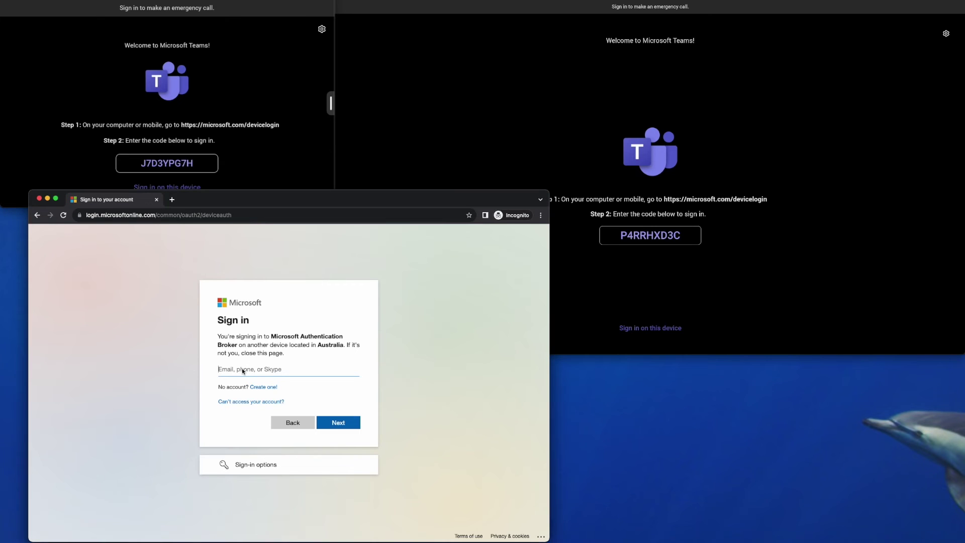
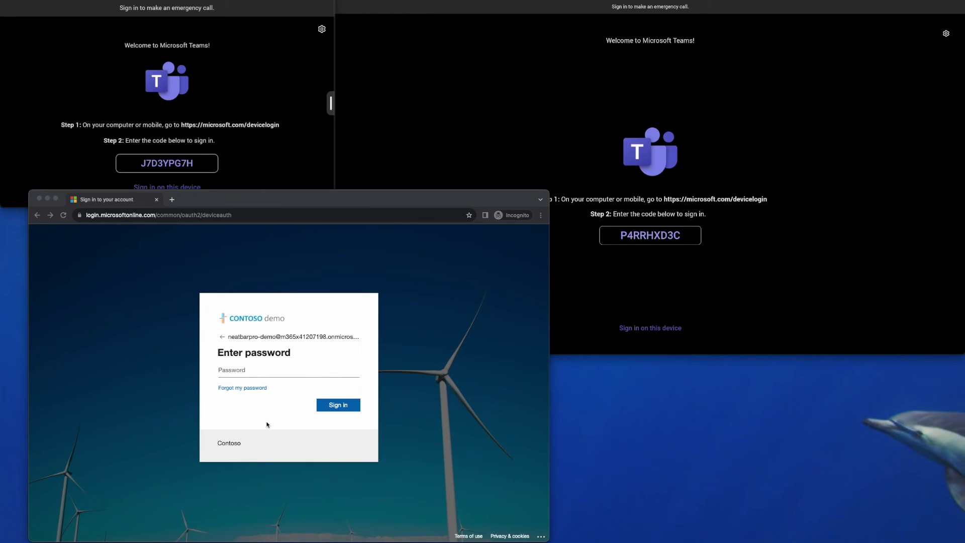
- Sign the demo account in to Microsoft Authentication Broker with its password and confirm
left_click(235, 372)
key("super+v")
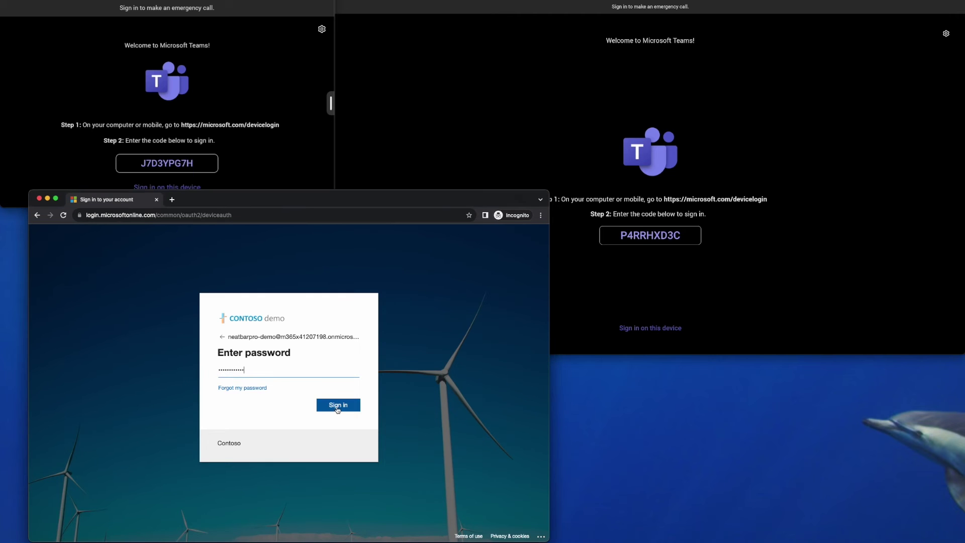
left_click(338, 408)
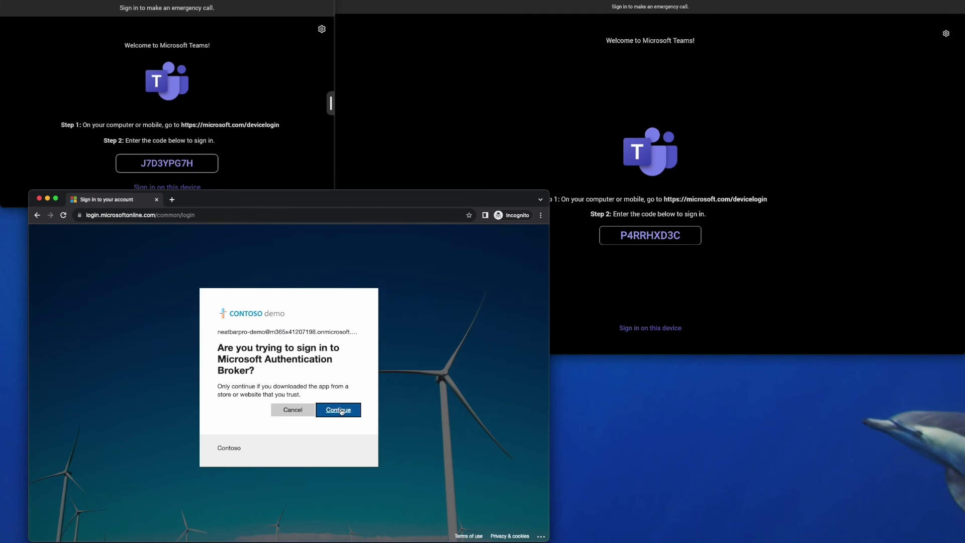
left_click(341, 411)
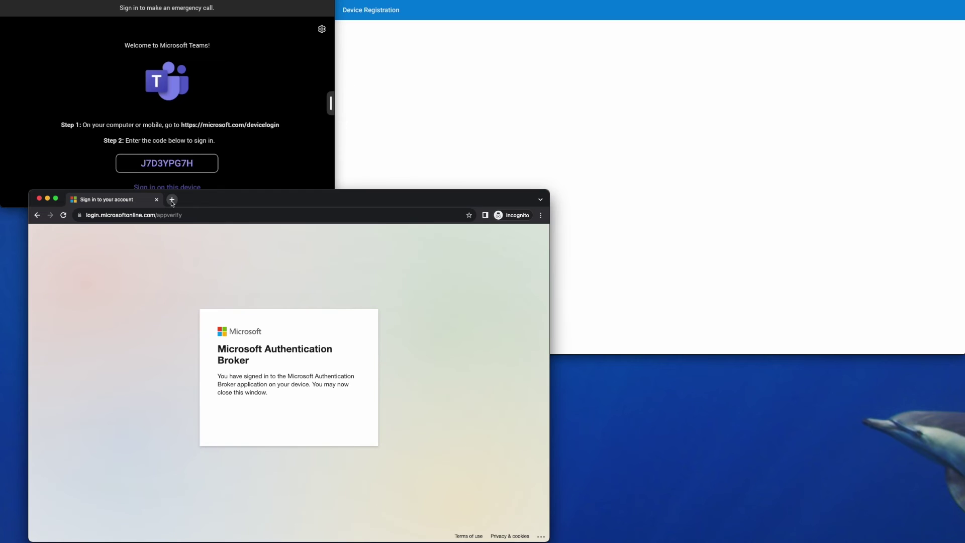
left_click(172, 200)
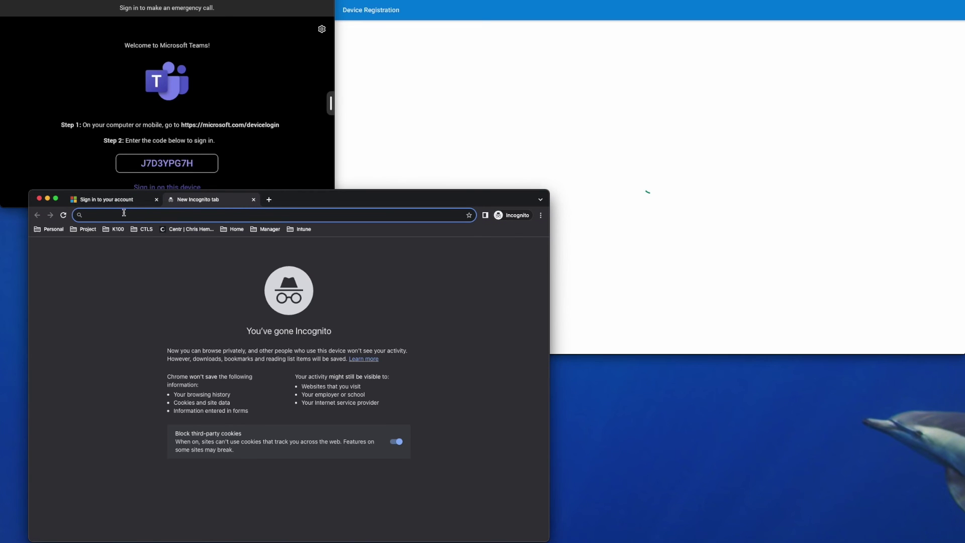
- Go to microsoft.com/devicelogin in the incognito tab
type("micros")
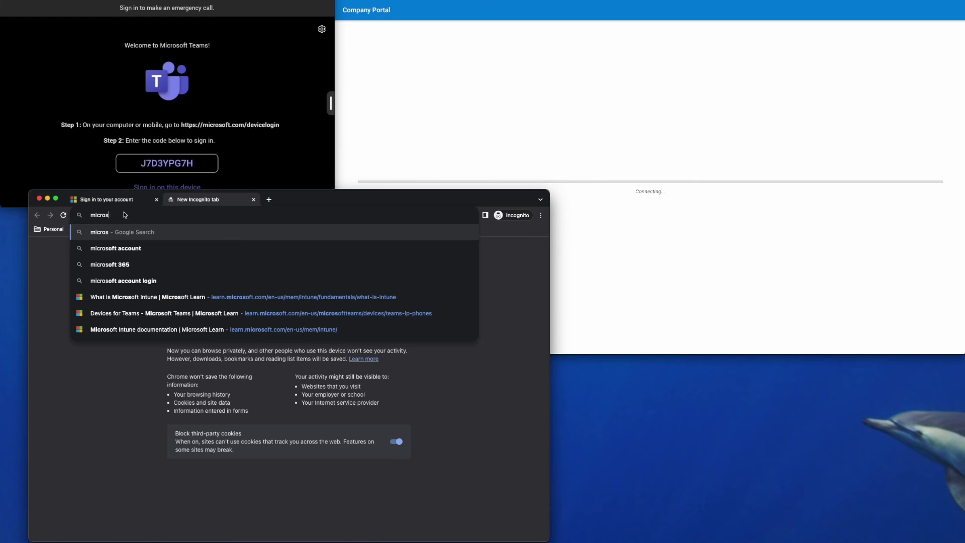
type("oft.comn")
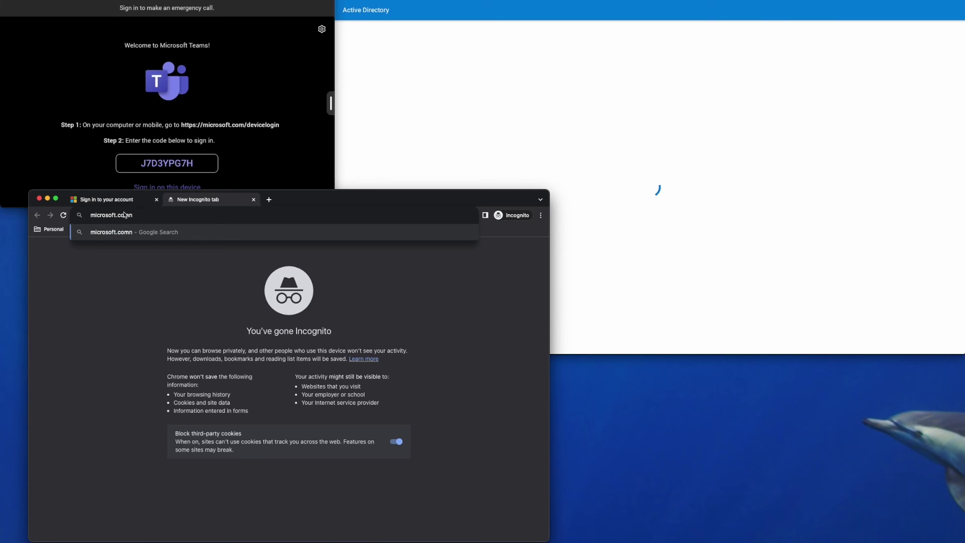
key("BackSpace")
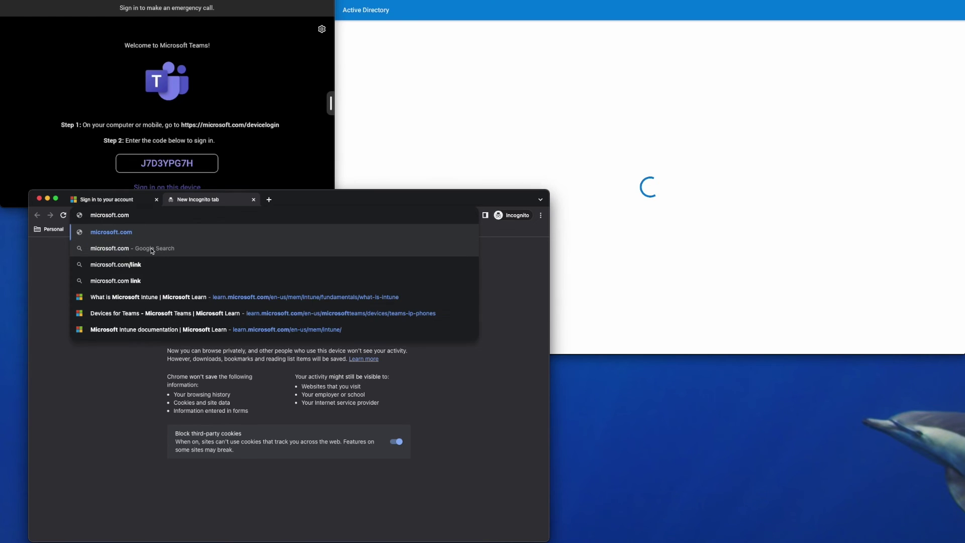
type("/devicelogin")
key("Return")
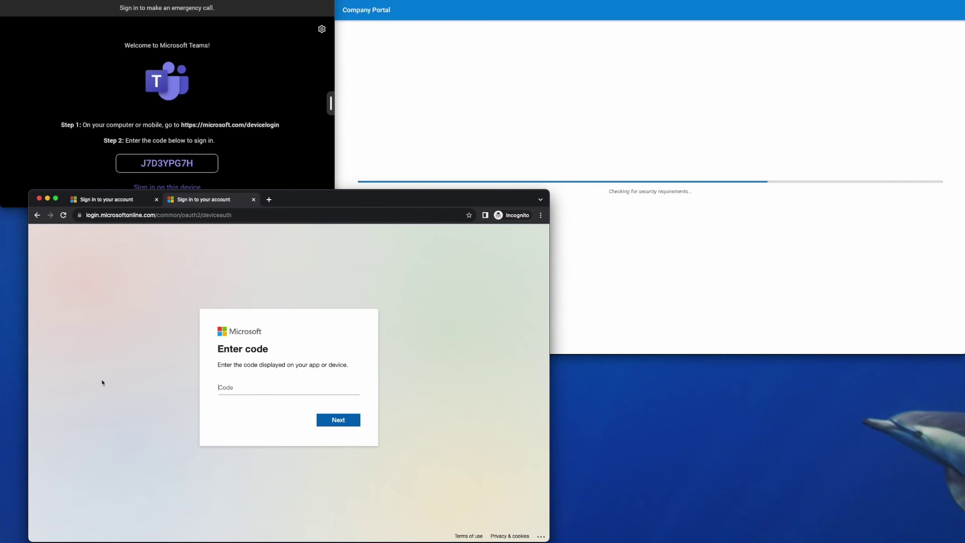
- Submit the left screen's device code, choose the demo account, continue, and close the browser
type("j7d3ypg7h")
key("Return")
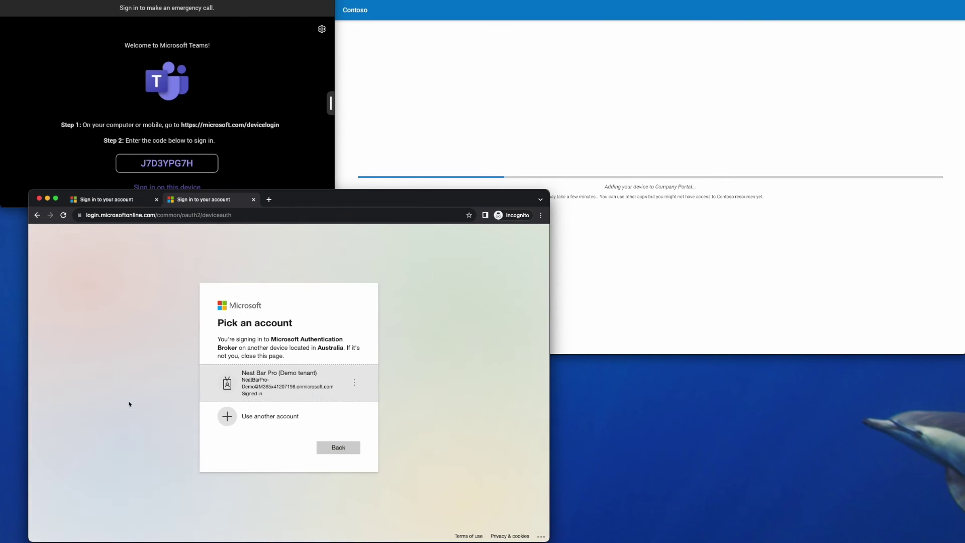
left_click(264, 388)
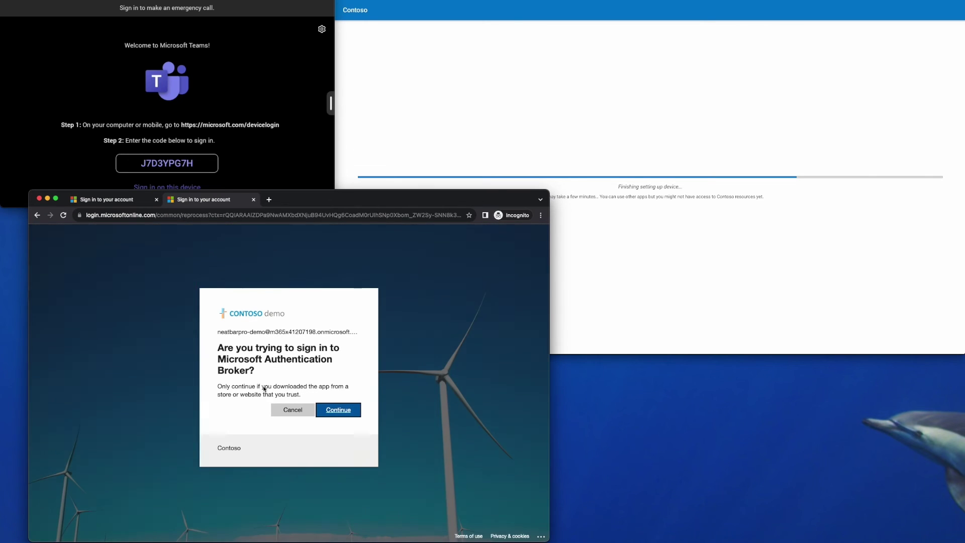
left_click(333, 411)
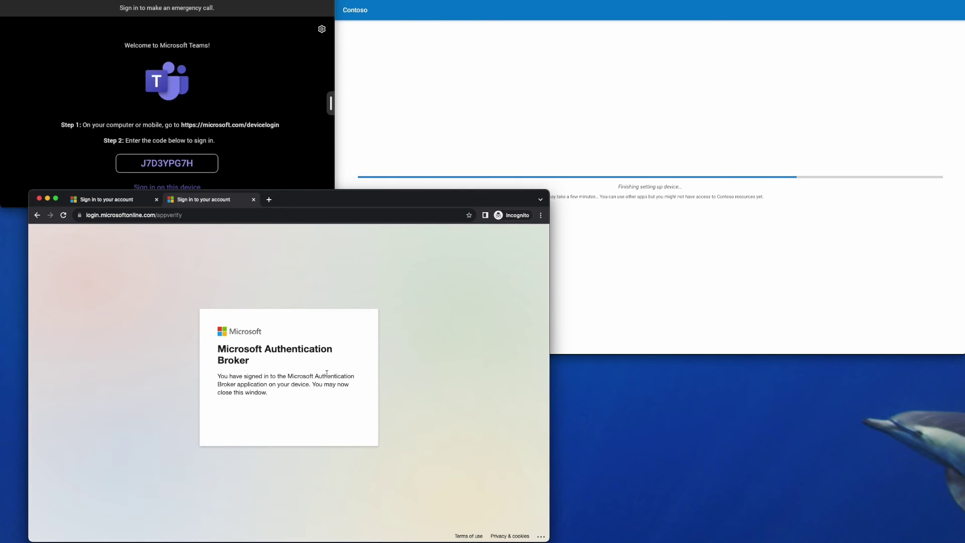
key("super+shift+w")
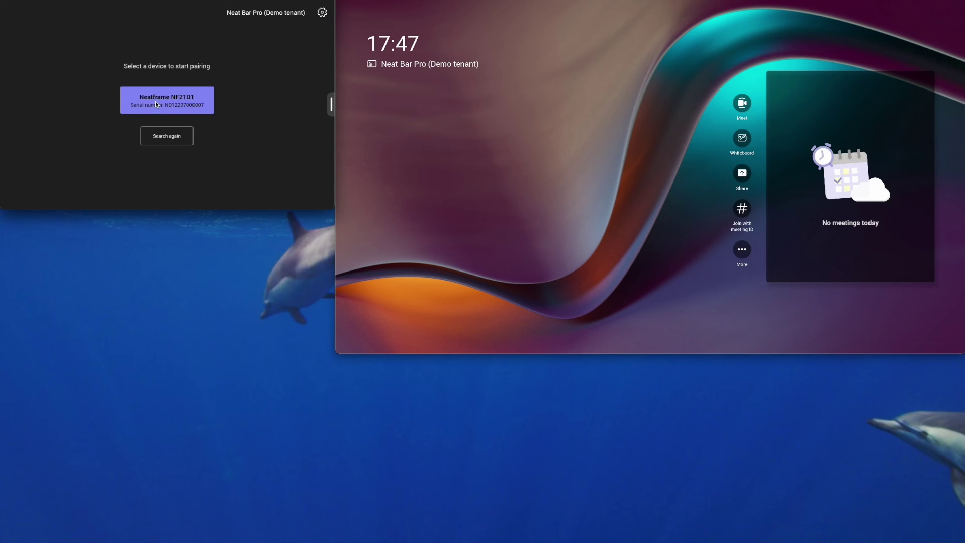
- Choose Neatframe NF21D1 from the pad's list of devices to pair
left_click(201, 109)
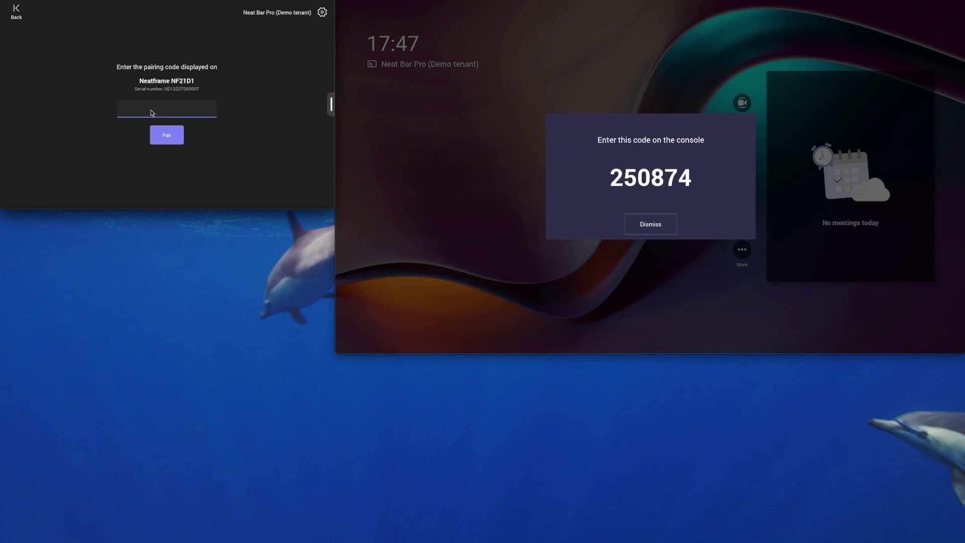
- Enter the pairing code shown on the Bar's screen and pair the pad with Neatframe NF21D1
left_click(152, 112)
type("250")
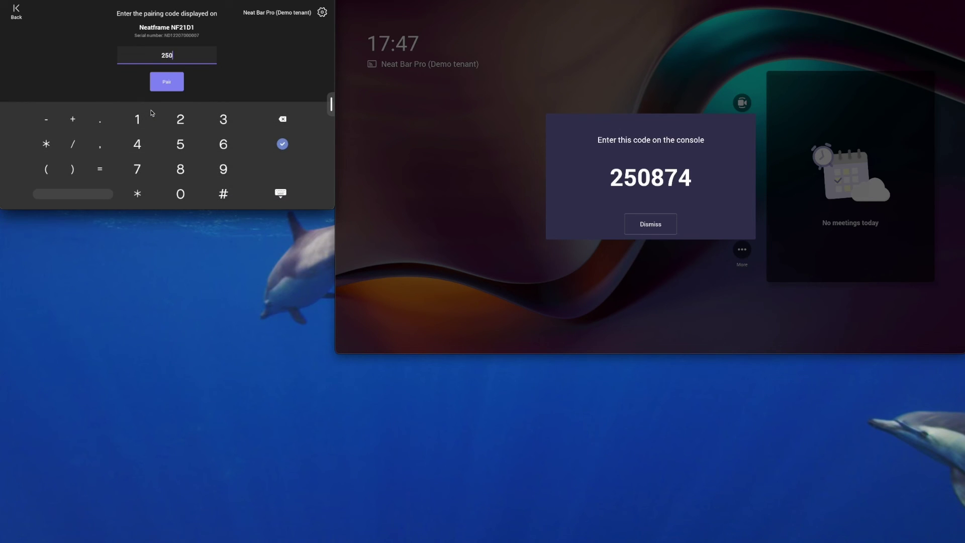
type("874")
left_click(168, 83)
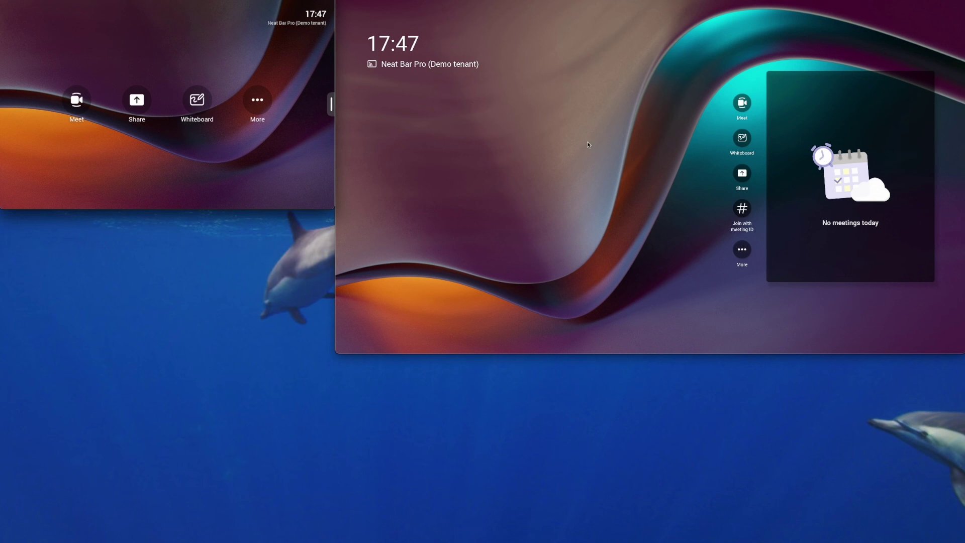
- Open Device settings from the pad's room options and sign in with the admin password
left_click(258, 102)
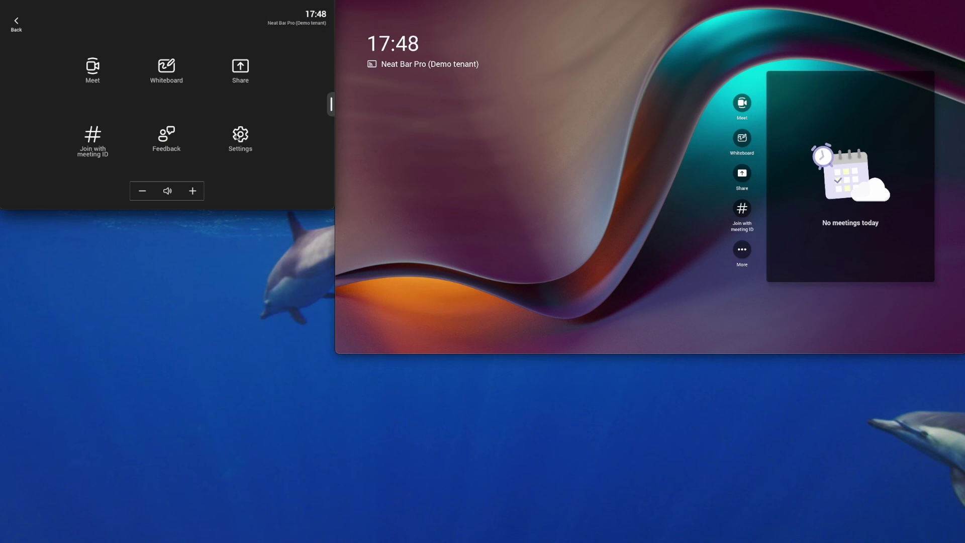
left_click(239, 135)
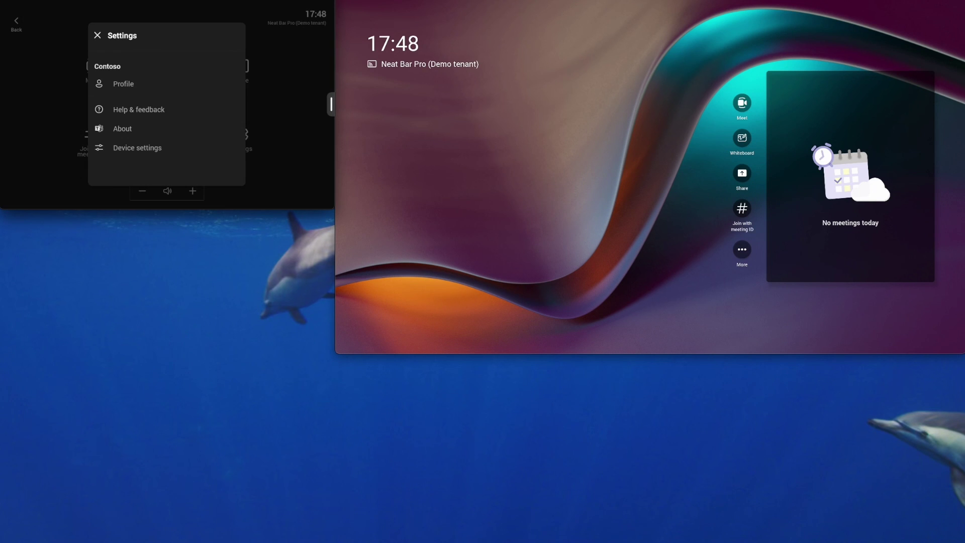
left_click(137, 149)
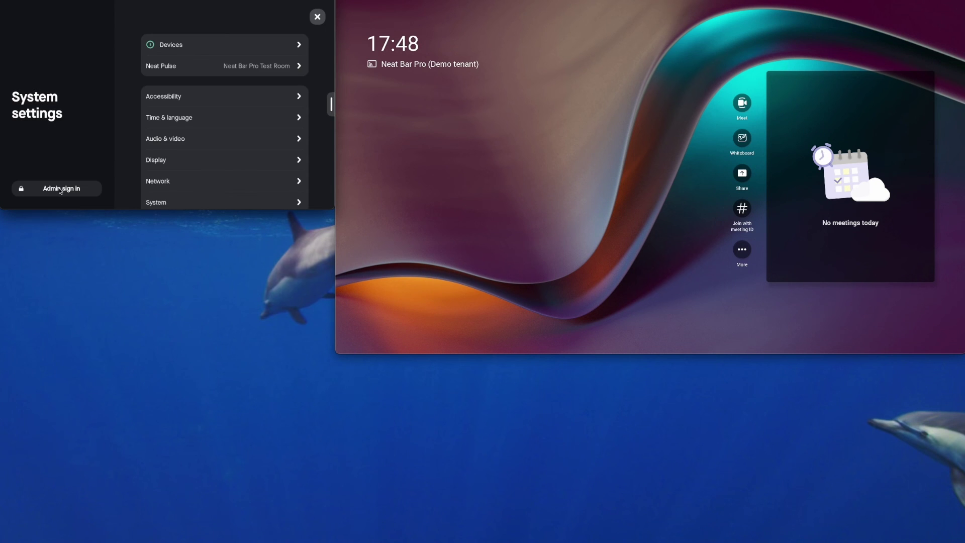
left_click(59, 189)
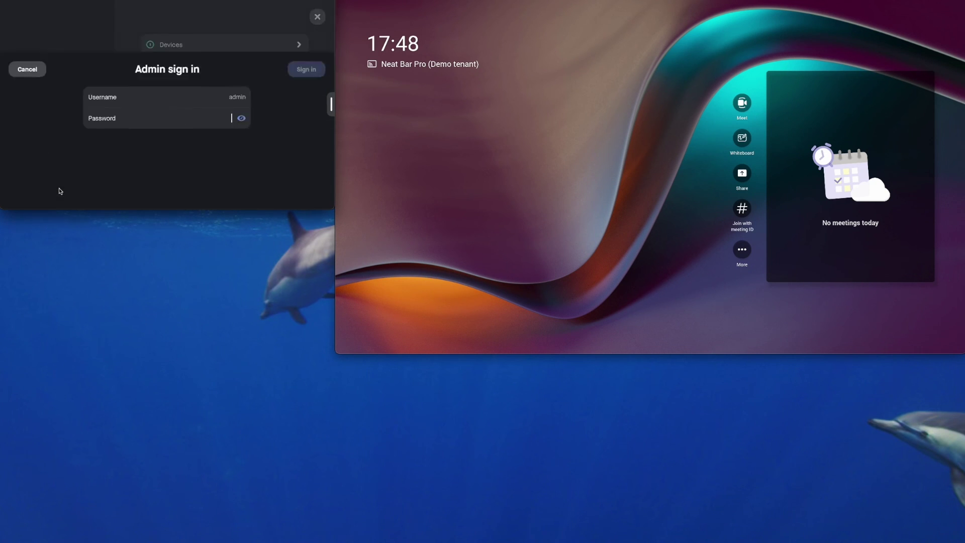
type("01")
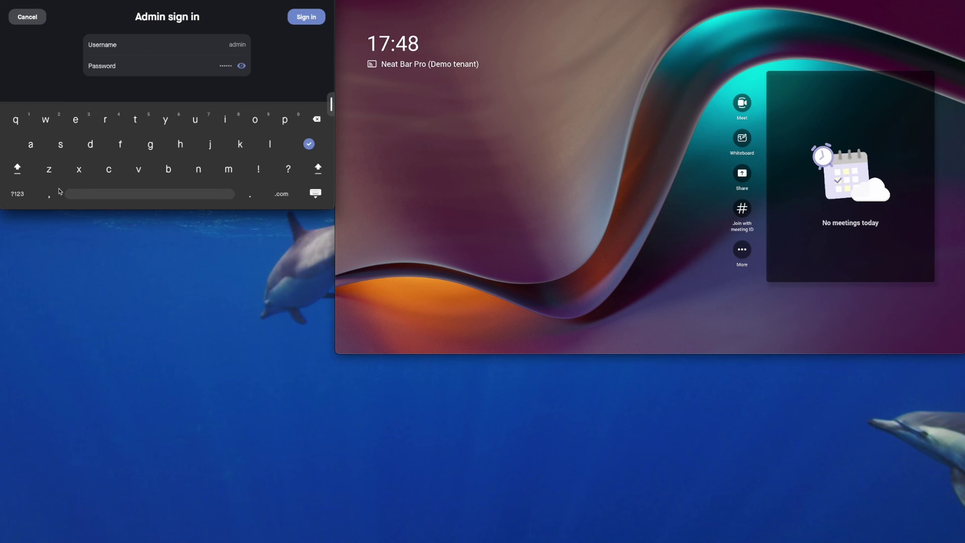
left_click(304, 17)
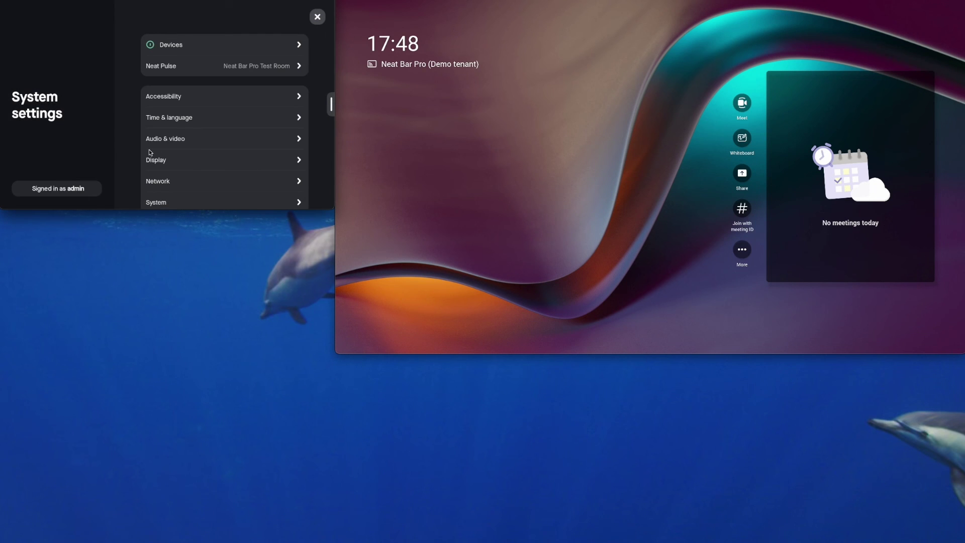
scroll(151, 154, "down", 2)
- Switch off Enable touchscreen controls under Teams admin settings > General
left_click(170, 174)
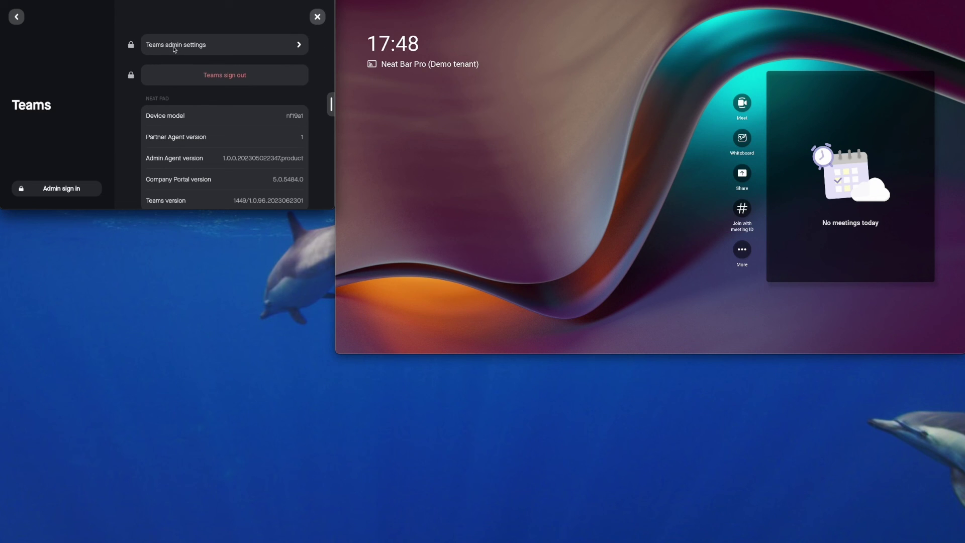
left_click(174, 50)
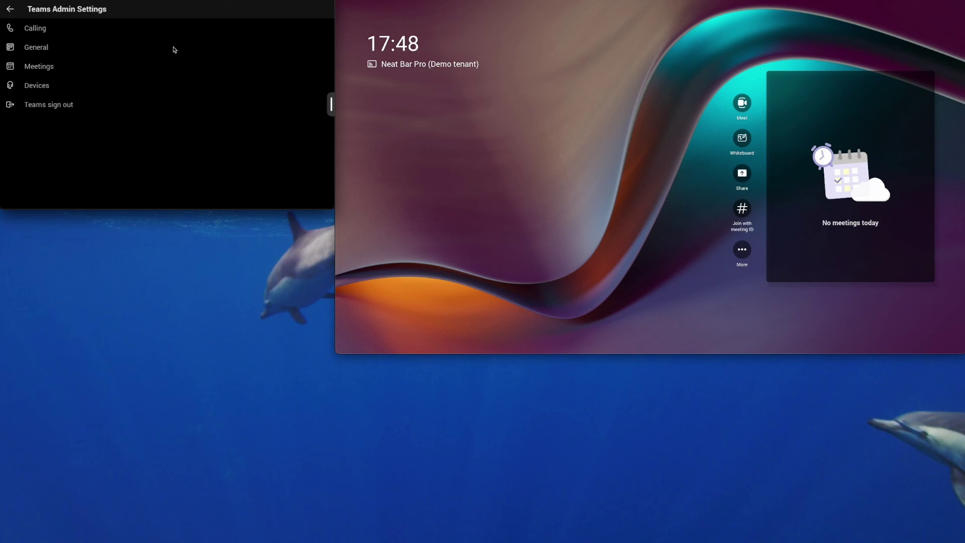
left_click(42, 48)
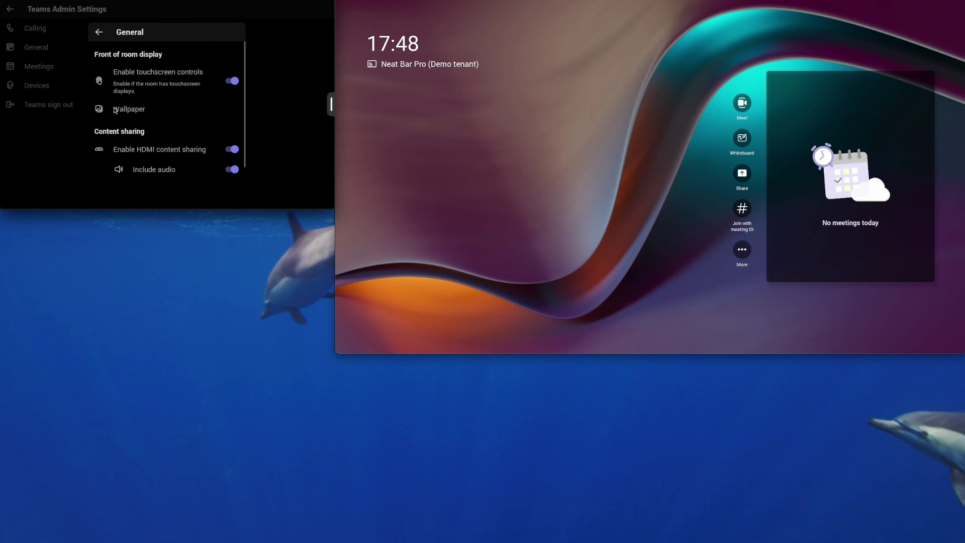
left_click(231, 81)
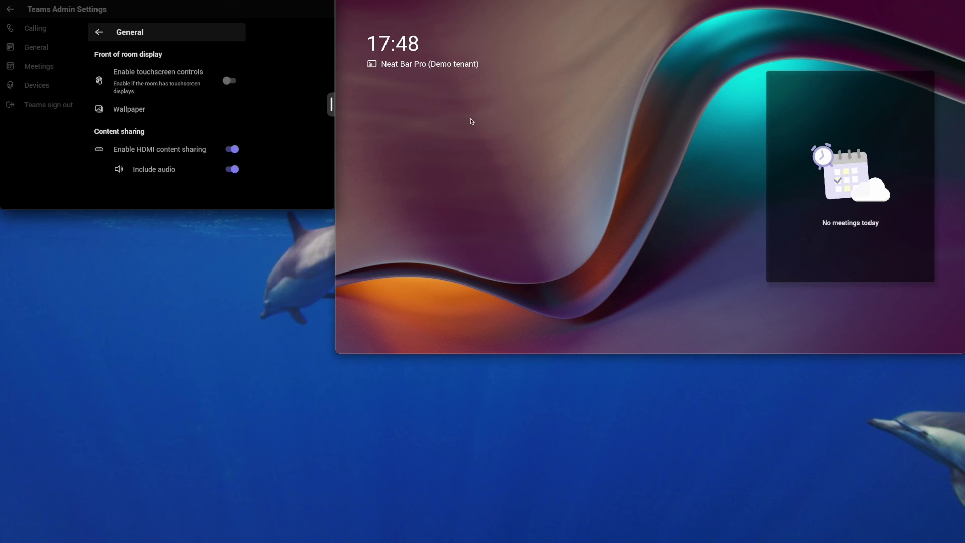
scroll(240, 124, "down", 1)
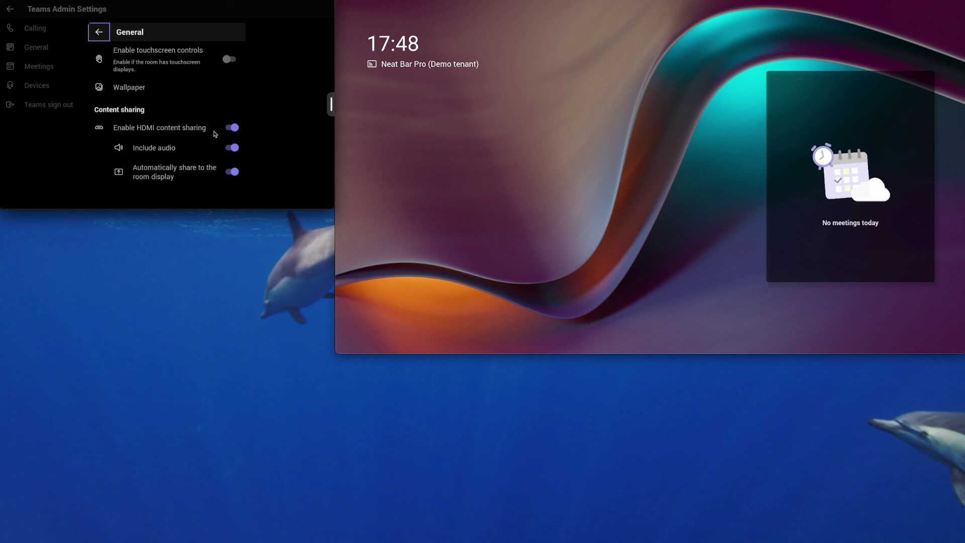
left_click(40, 49)
- In Meetings, turn off room-initiated Whiteboard and allow Cisco Webex and Zoom meetings
left_click(37, 66)
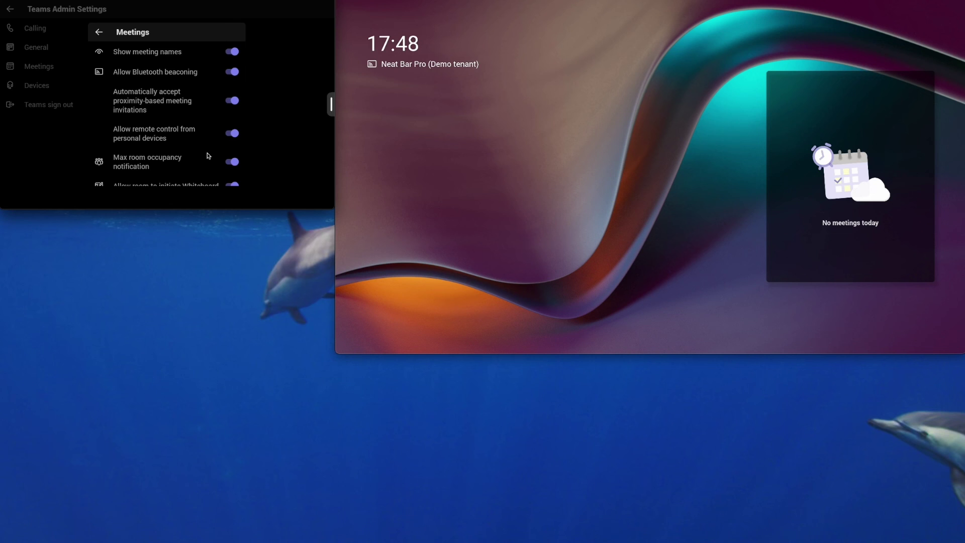
scroll(208, 151, "down", 3)
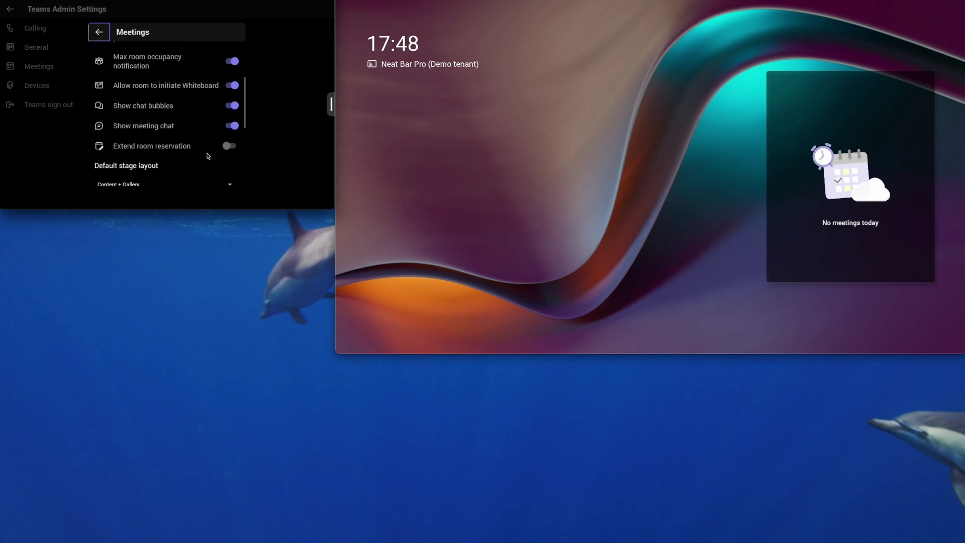
left_click(230, 86)
scroll(210, 141, "down", 4)
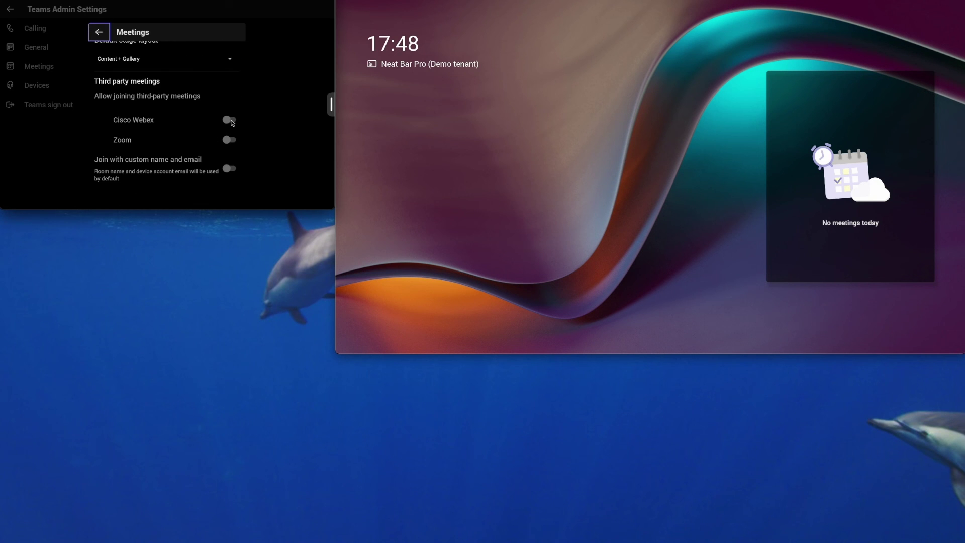
left_click(231, 120)
left_click(231, 141)
- Back out of the Teams settings and close Settings to the home panel
left_click(99, 32)
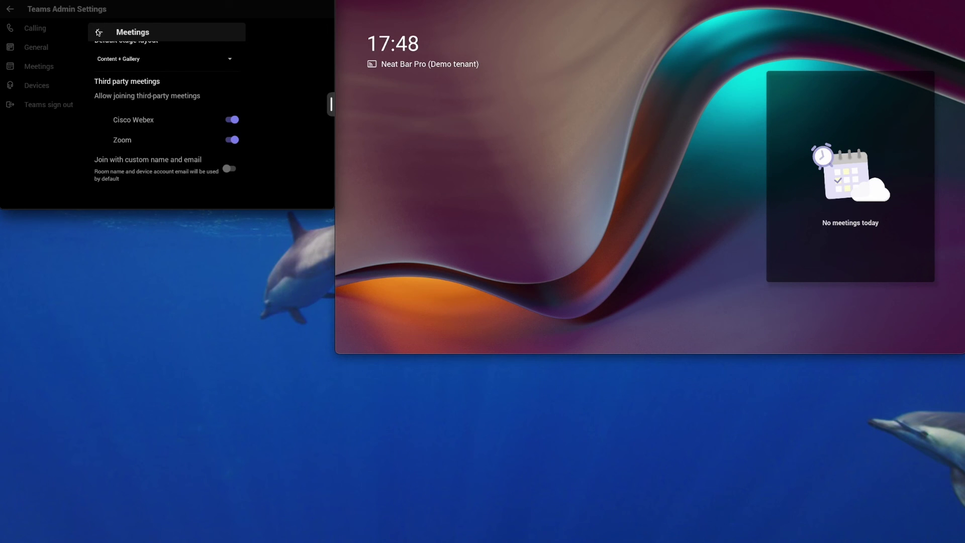
left_click(10, 9)
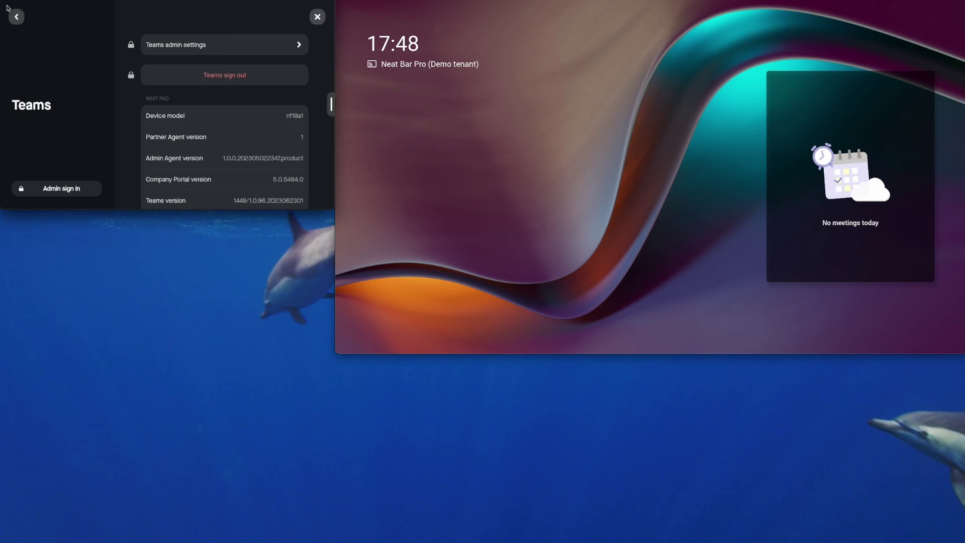
left_click(317, 17)
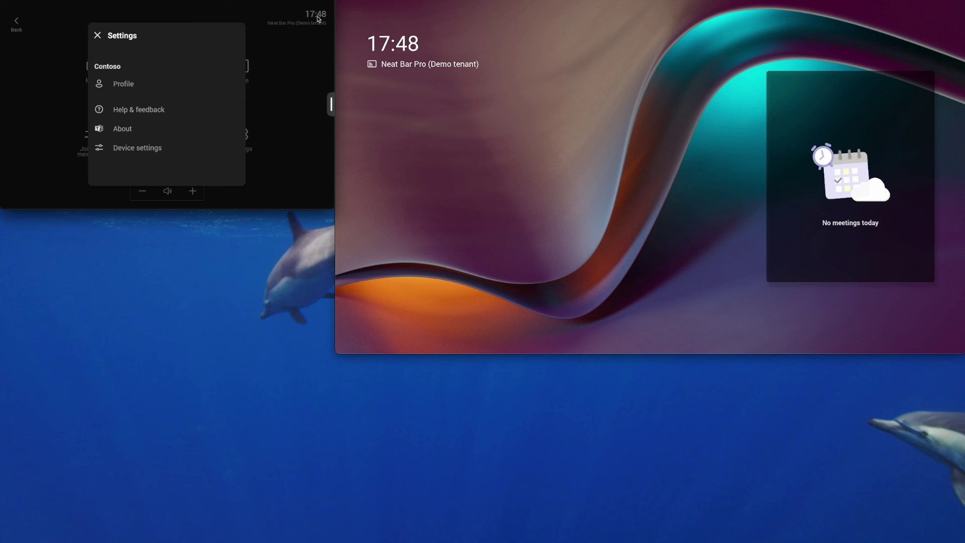
left_click(19, 22)
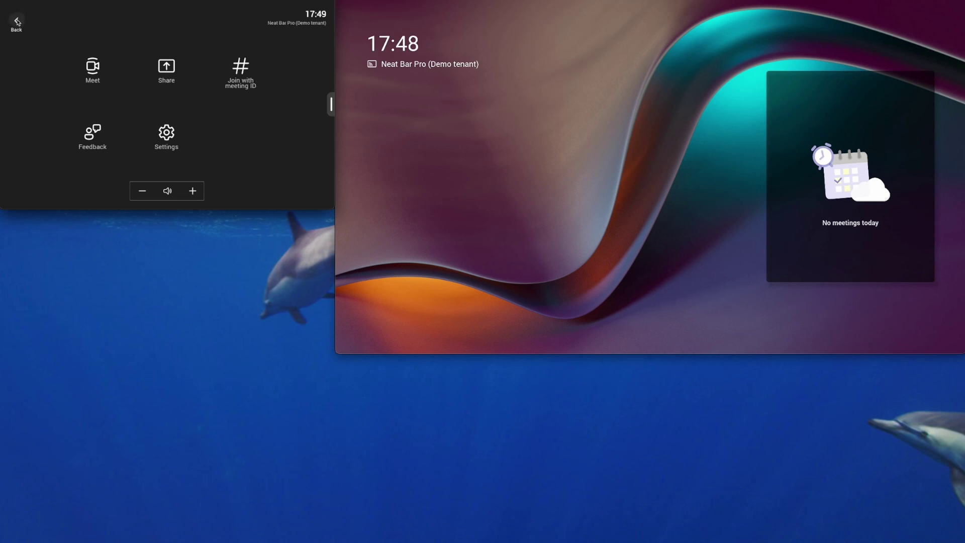